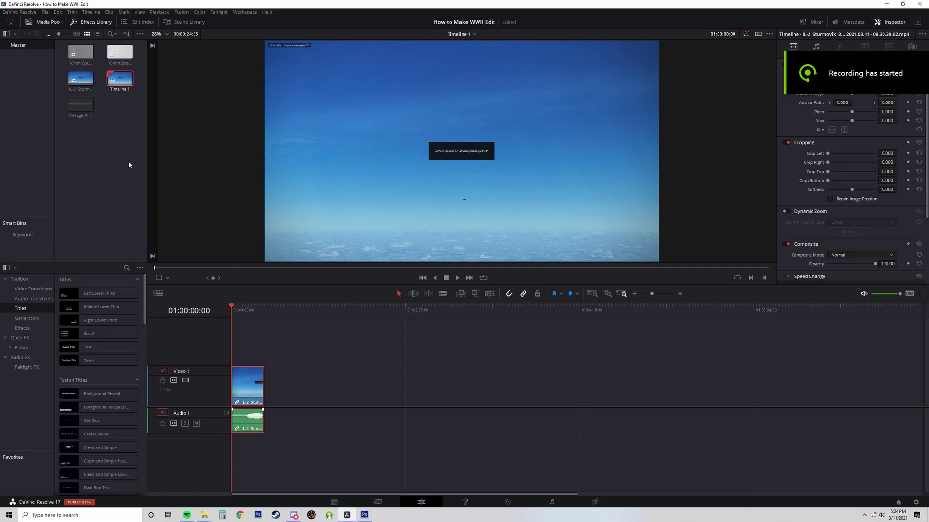
# Save the timeline IL-2 Sturmovik clip as a new Media Pool clip and place it back on V1/A1.
pyautogui.moveTo(248, 387); pyautogui.dragTo(112, 157)
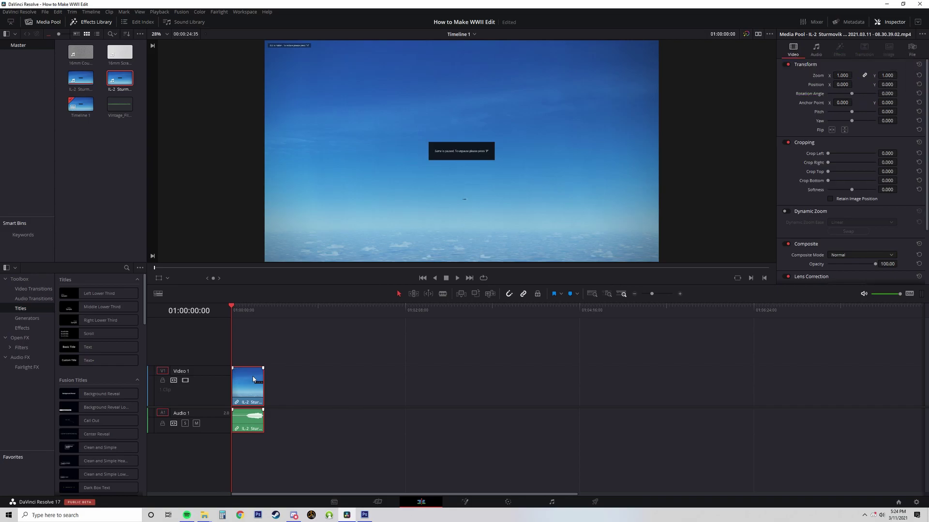
pyautogui.press('Delete')
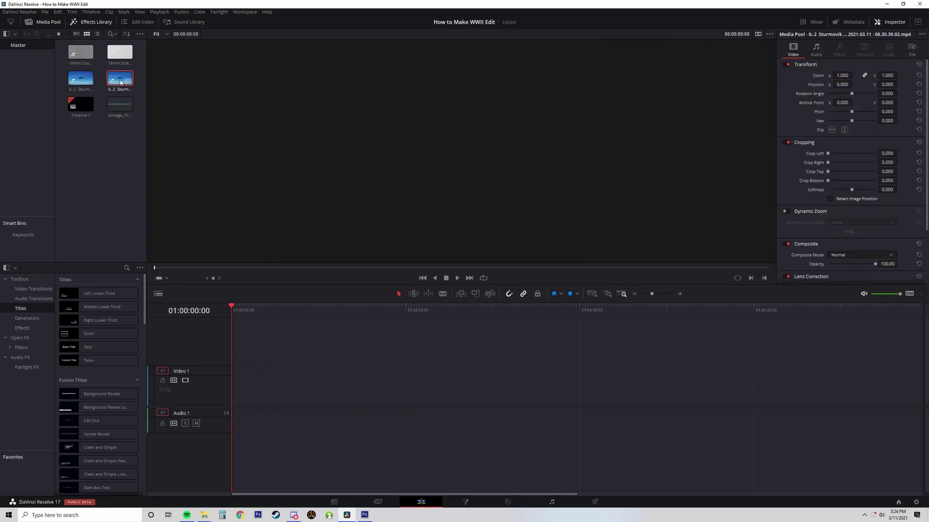
pyautogui.moveTo(120, 79); pyautogui.dragTo(251, 411)
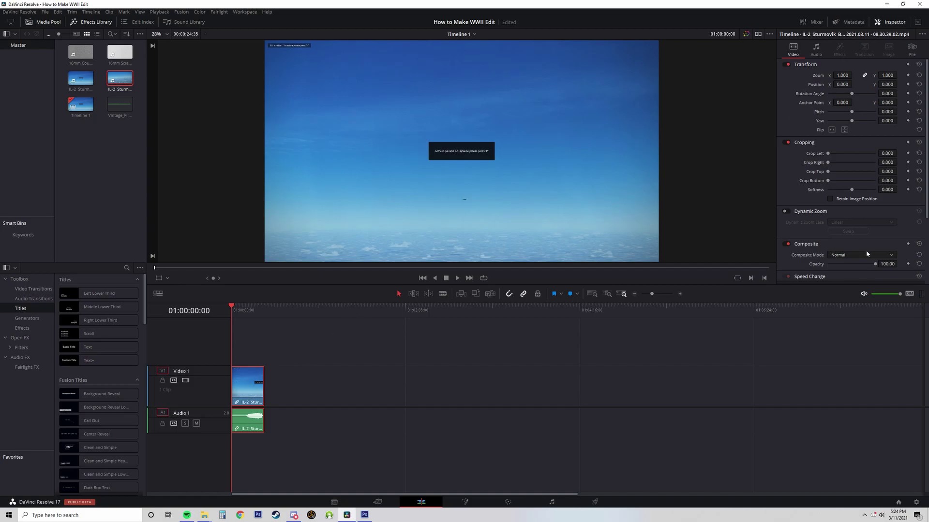
# Set the clip's Speed Change to 55% in the Inspector.
pyautogui.scroll(-3, 866, 252)
pyautogui.click(821, 193)
pyautogui.click(892, 209)
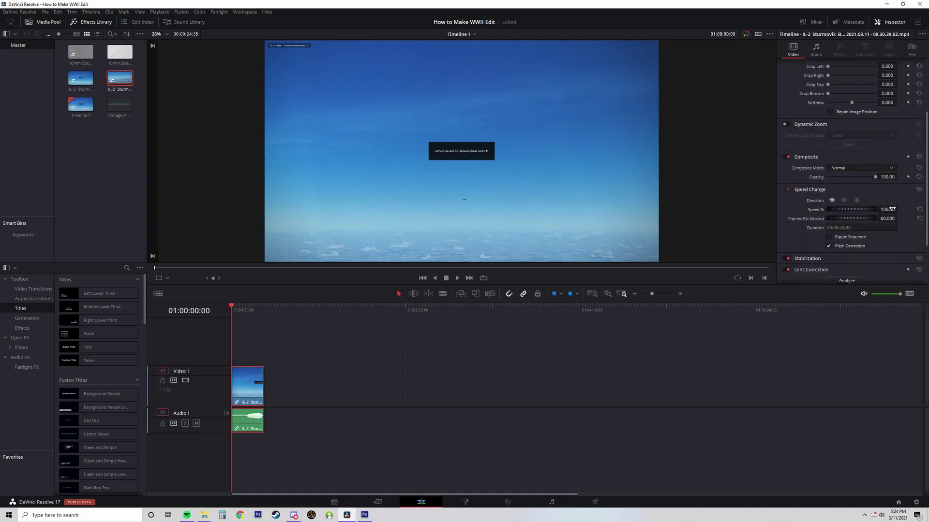
pyautogui.write('55')
pyautogui.press('Return')
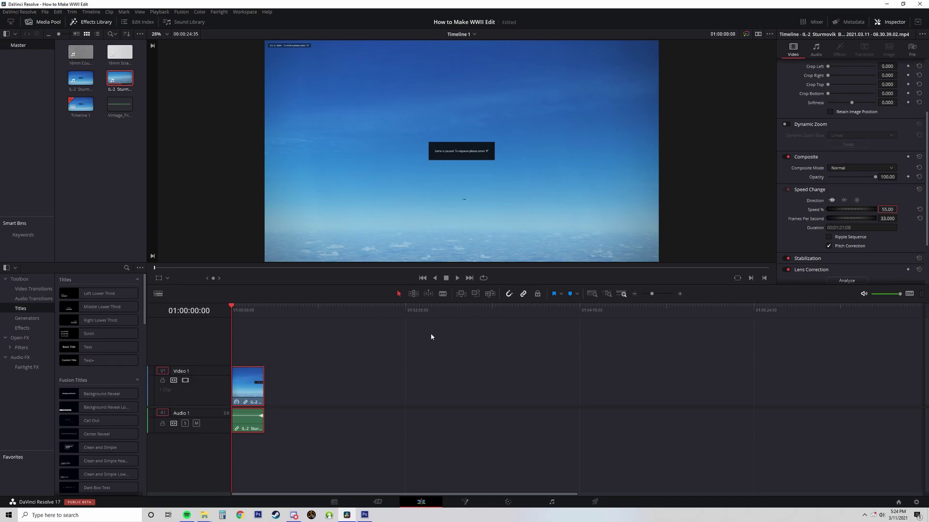
# Cut the clip off just after the plane explodes, move it to the timeline start, and play it back.
pyautogui.moveTo(237, 394); pyautogui.dragTo(530, 389)
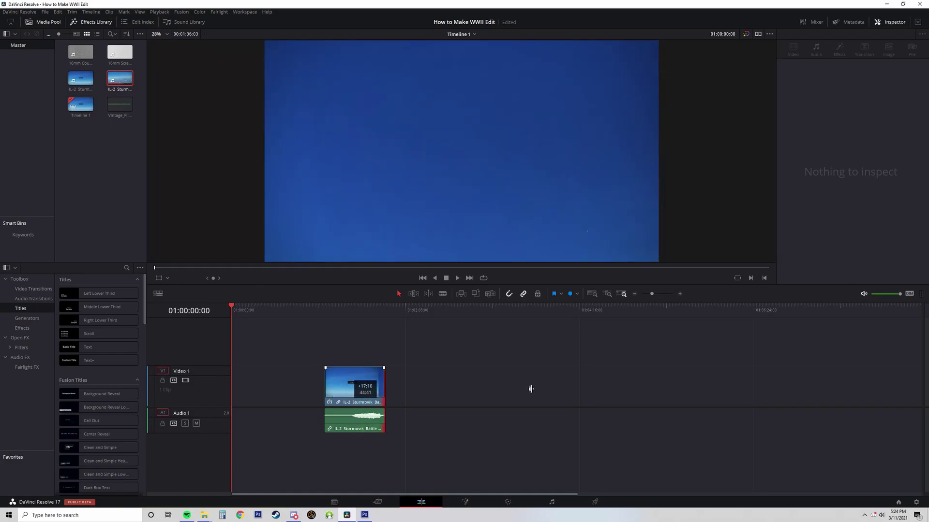
pyautogui.moveTo(378, 309); pyautogui.dragTo(370, 313)
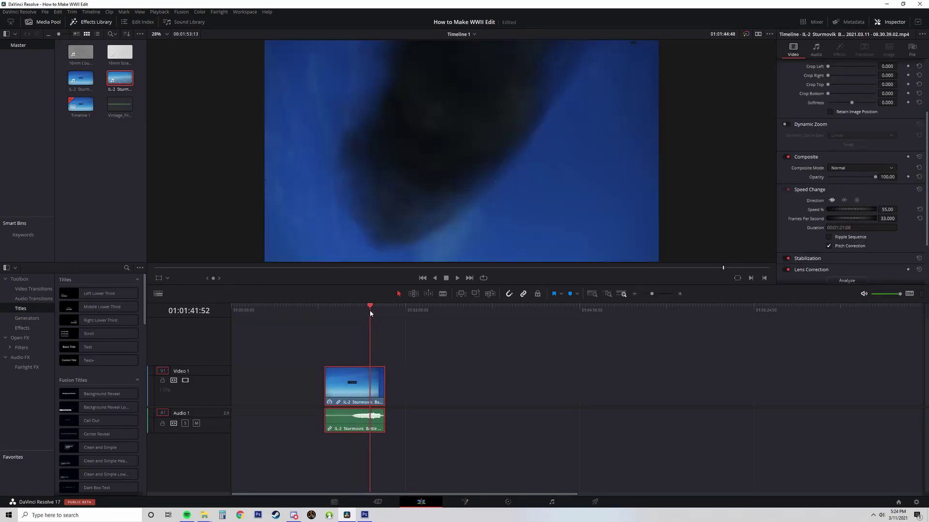
pyautogui.press('space')
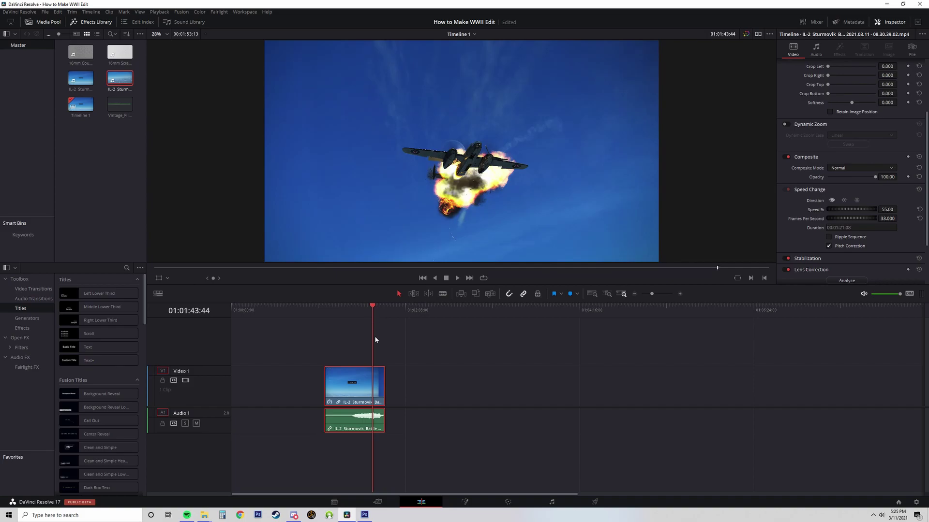
pyautogui.moveTo(385, 390); pyautogui.dragTo(228, 355)
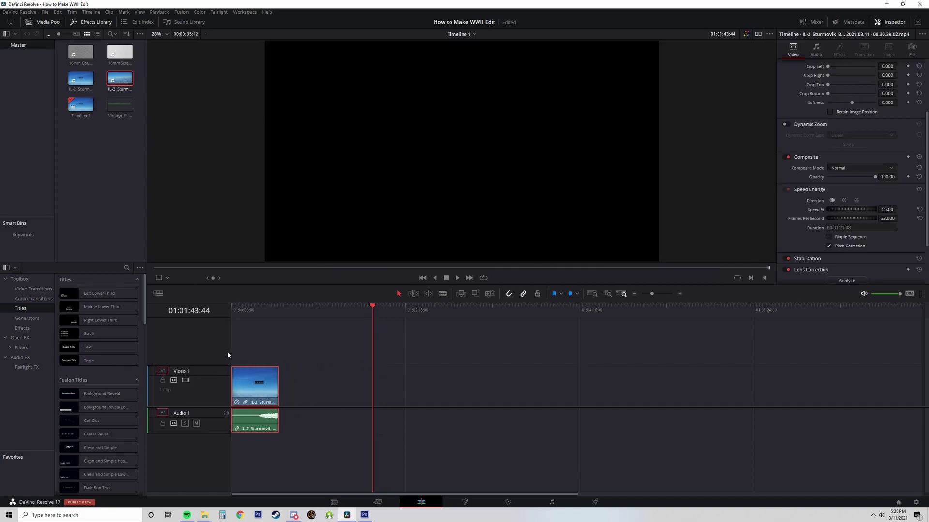
pyautogui.press('Home')
pyautogui.click(457, 278)
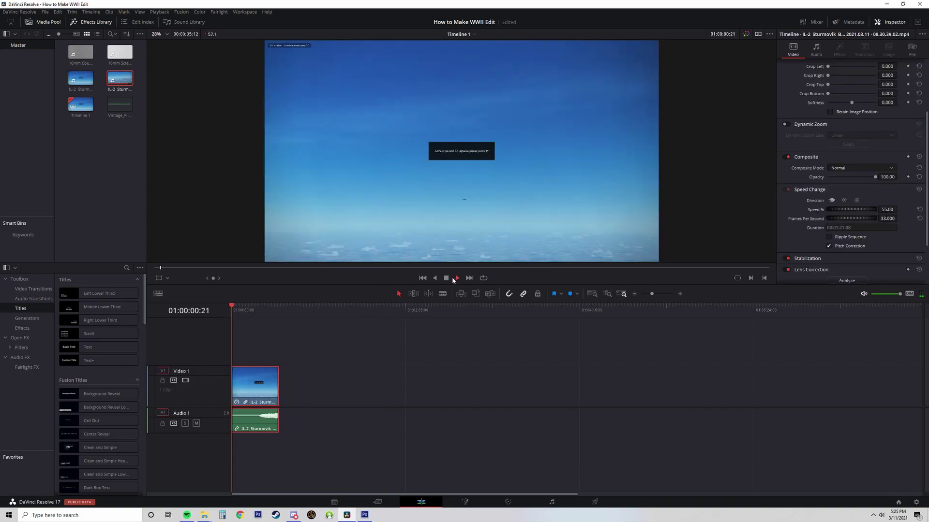
pyautogui.click(503, 306)
pyautogui.press('End')
pyautogui.moveTo(251, 306); pyautogui.dragTo(250, 335)
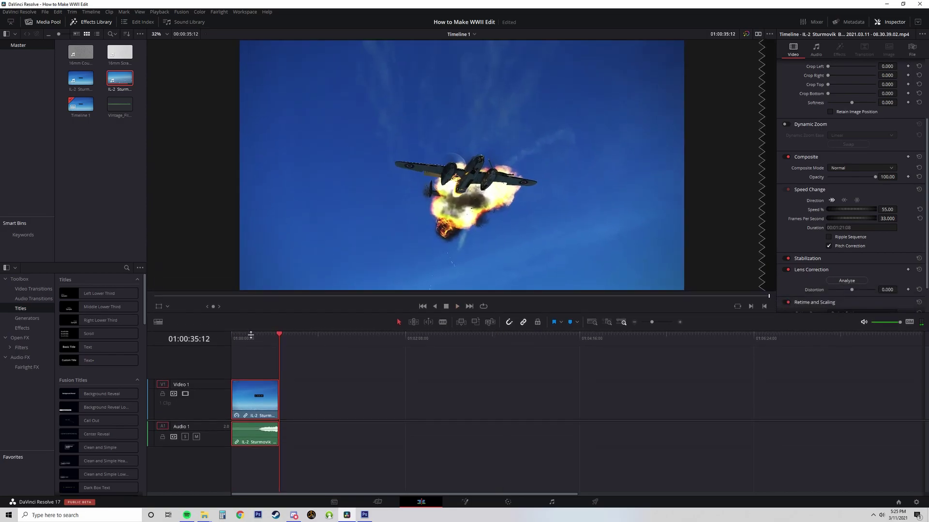
pyautogui.click(248, 338)
pyautogui.press('space')
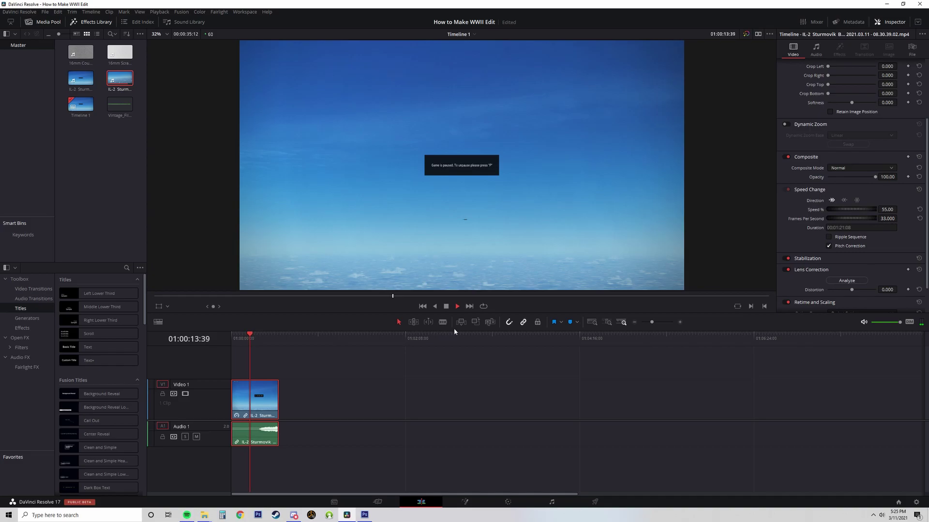
# Enlarge the viewer, zoom into the timeline, and mute the Audio 1 track.
pyautogui.moveTo(462, 335); pyautogui.dragTo(432, 386)
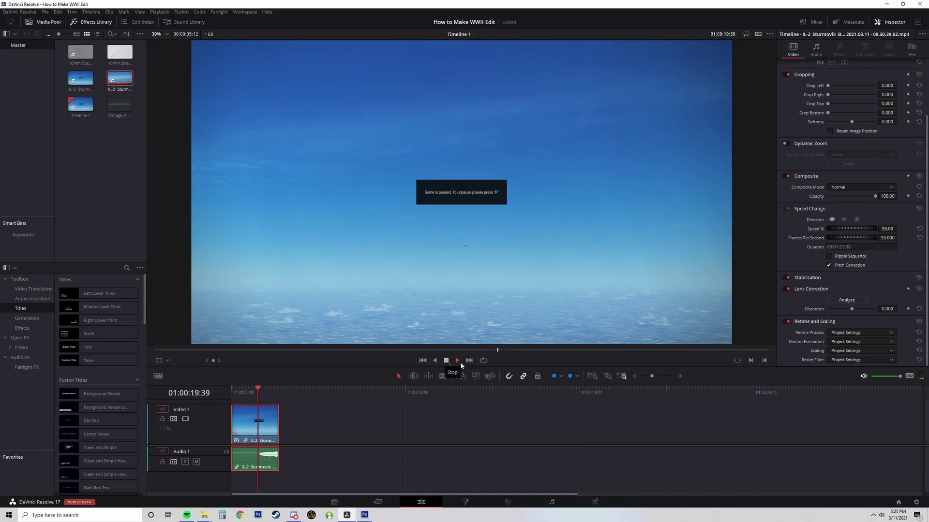
pyautogui.click(682, 376)
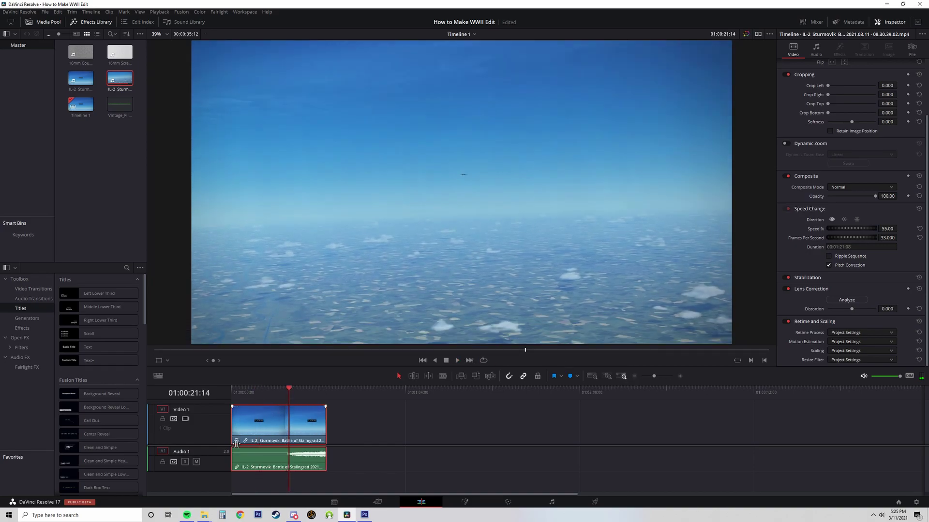
pyautogui.rightClick(249, 457)
pyautogui.click(196, 461)
# Trim away the clip's opening and play it from the start.
pyautogui.moveTo(237, 428); pyautogui.dragTo(294, 428)
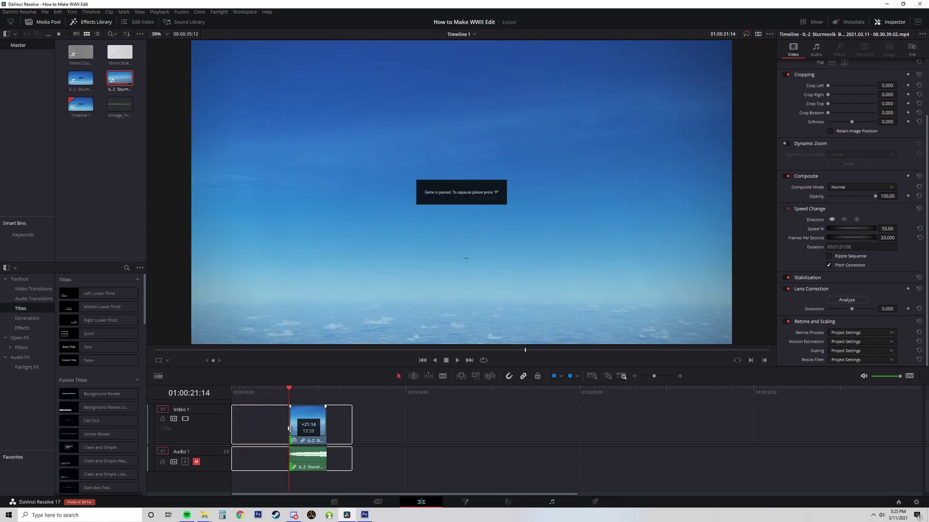
pyautogui.click(242, 393)
pyautogui.click(457, 360)
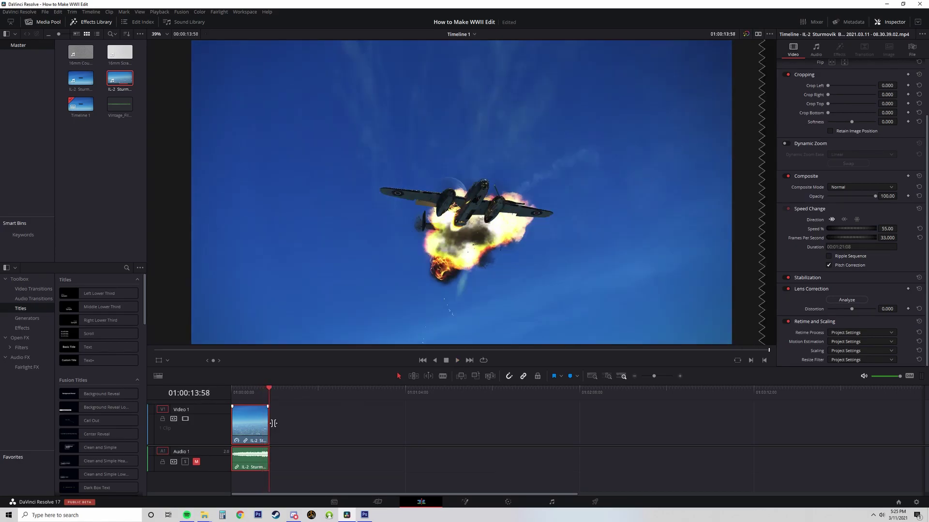
# Trim the clip's end to 01:00:17:00, shortly after the explosion.
pyautogui.moveTo(273, 423); pyautogui.dragTo(285, 423)
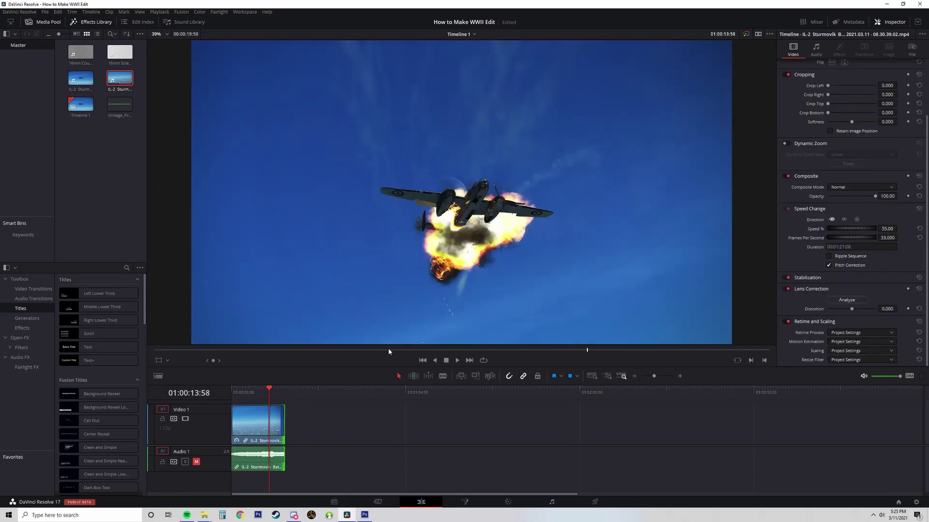
pyautogui.click(455, 361)
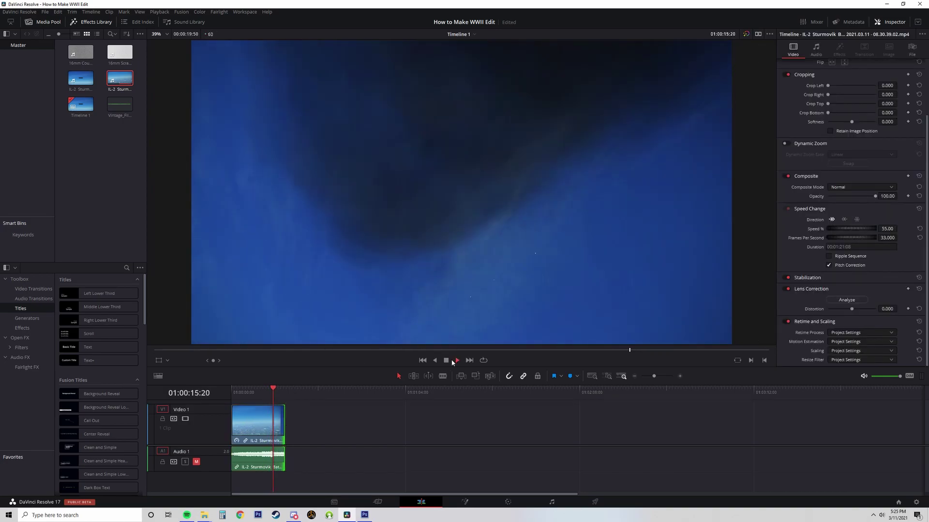
pyautogui.click(447, 361)
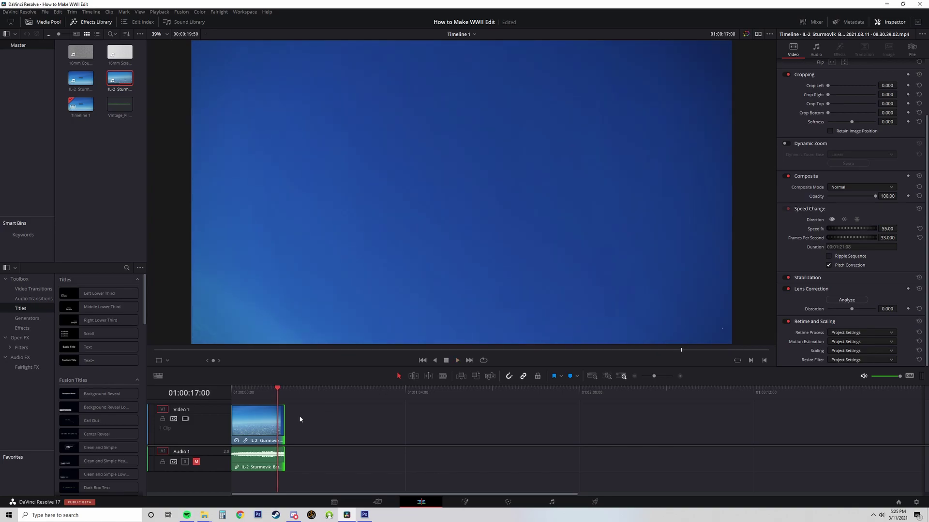
pyautogui.moveTo(289, 426); pyautogui.dragTo(278, 426)
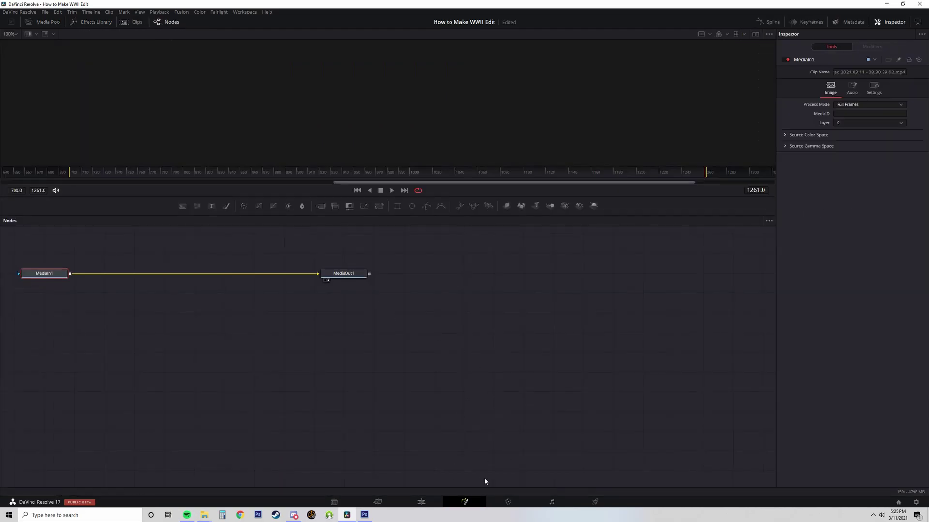
# Grade the clip black-and-white with a Monochrome RGB Mixer on the Color page.
pyautogui.click(508, 502)
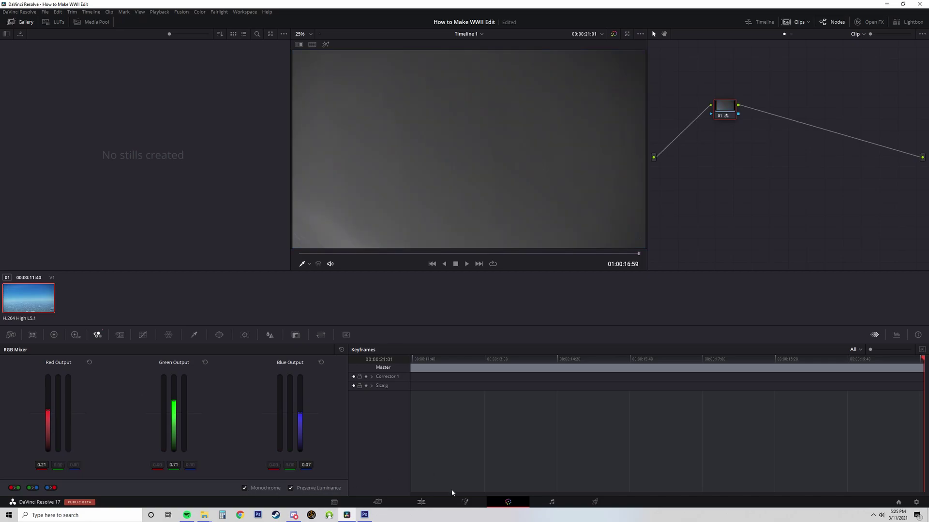
pyautogui.click(421, 502)
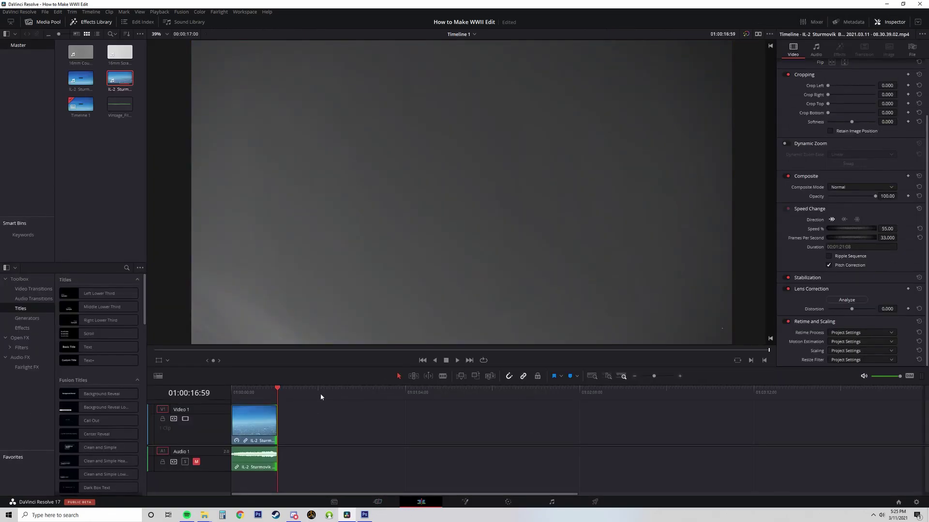
# Apply Gaussian Blur to the clip from the Effects Library search 'blu'.
pyautogui.moveTo(334, 389); pyautogui.dragTo(324, 277)
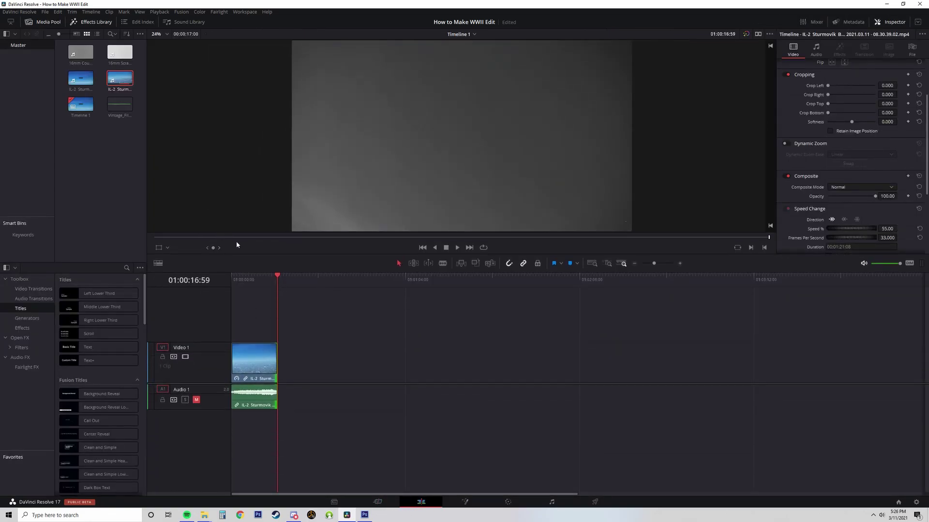
pyautogui.click(246, 362)
pyautogui.click(127, 268)
pyautogui.write('blur')
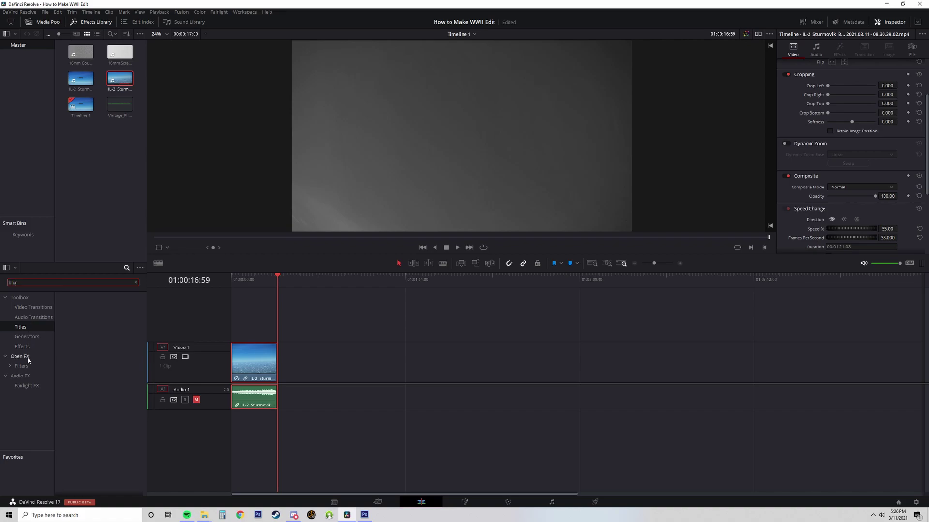
pyautogui.click(24, 357)
pyautogui.moveTo(115, 344); pyautogui.dragTo(271, 364)
# Set Gaussian Blur horizontal and vertical strength to 0.264.
pyautogui.click(840, 49)
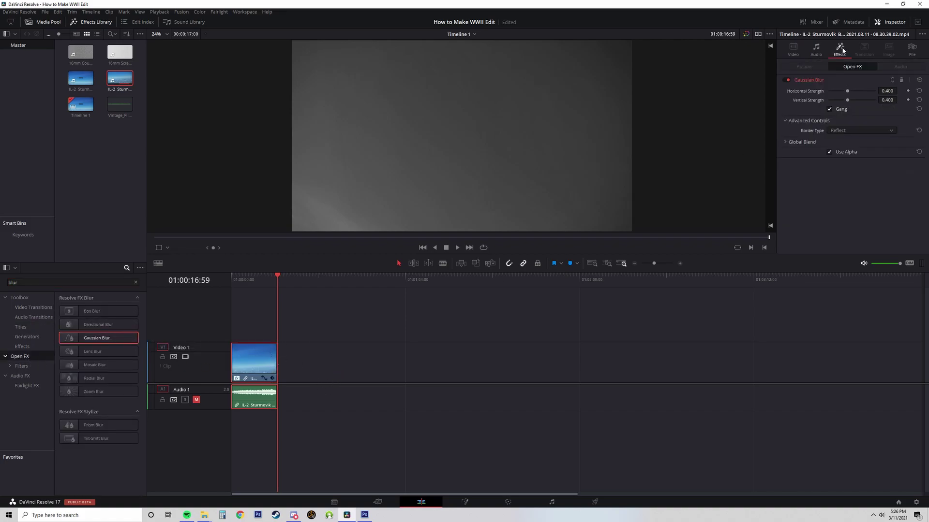
pyautogui.click(364, 515)
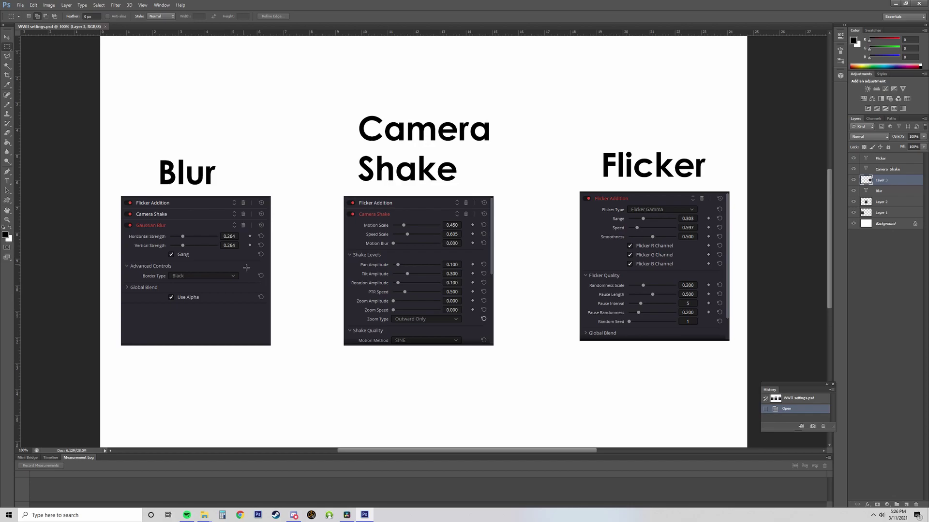
pyautogui.click(347, 515)
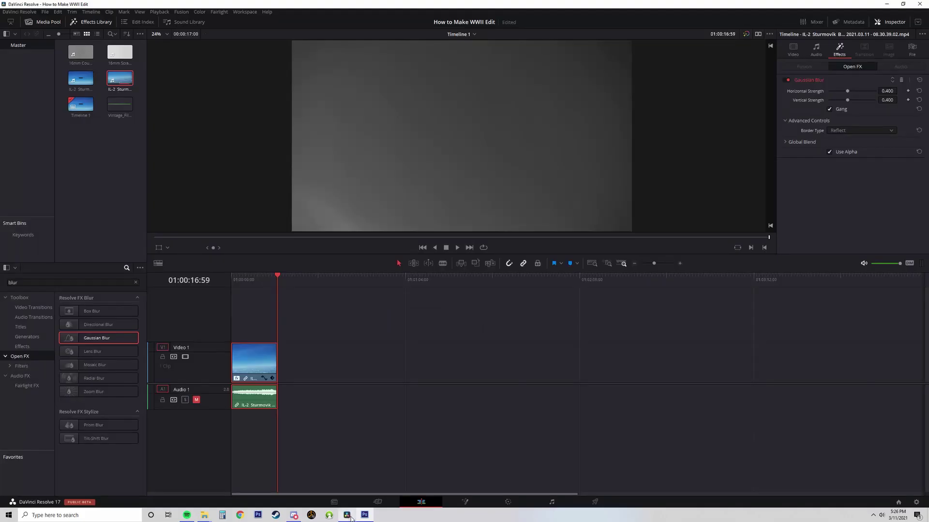
pyautogui.click(891, 92)
pyautogui.write('0.')
pyautogui.write('624')
pyautogui.press('BackSpace')
pyautogui.press('BackSpace')
pyautogui.press('BackSpace')
pyautogui.write('26')
pyautogui.moveTo(24, 283); pyautogui.dragTo(1, 284)
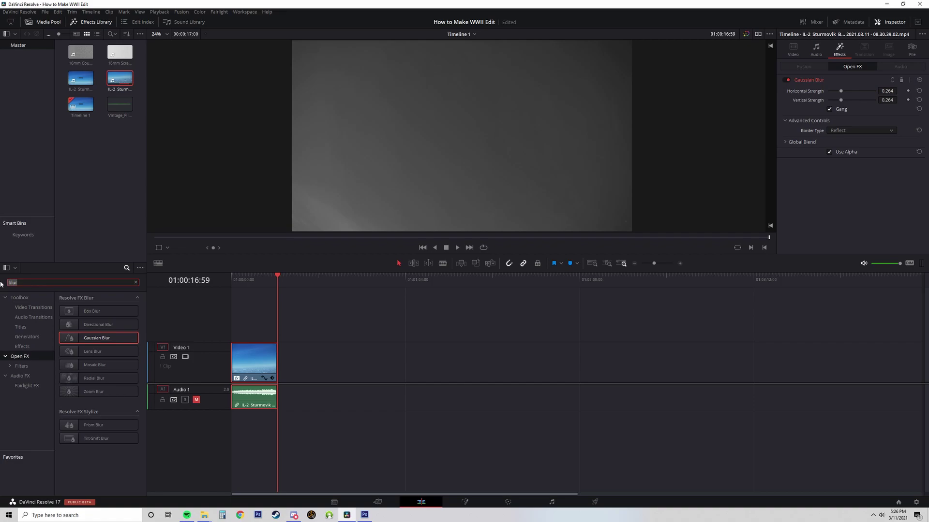
# Apply Camera Shake from the 'shake' search to the V1 clip.
pyautogui.write('shake')
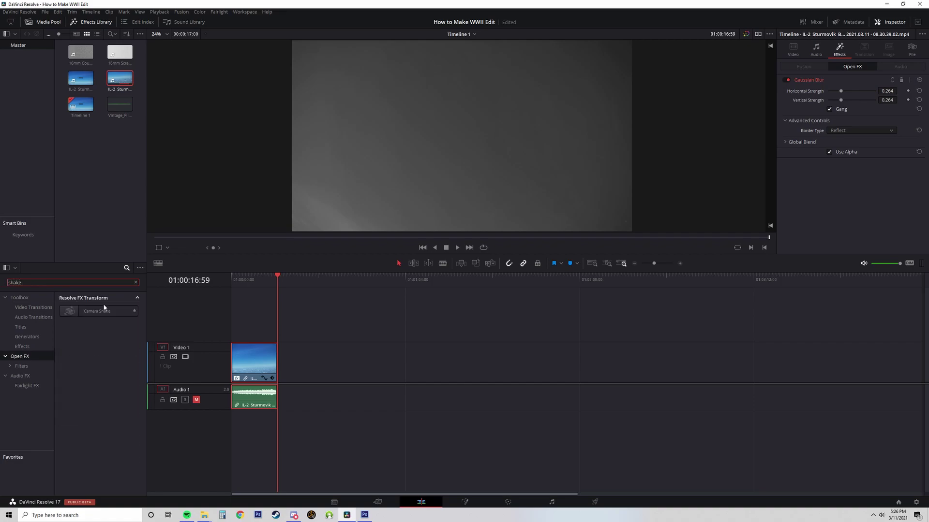
pyautogui.moveTo(104, 310); pyautogui.dragTo(249, 369)
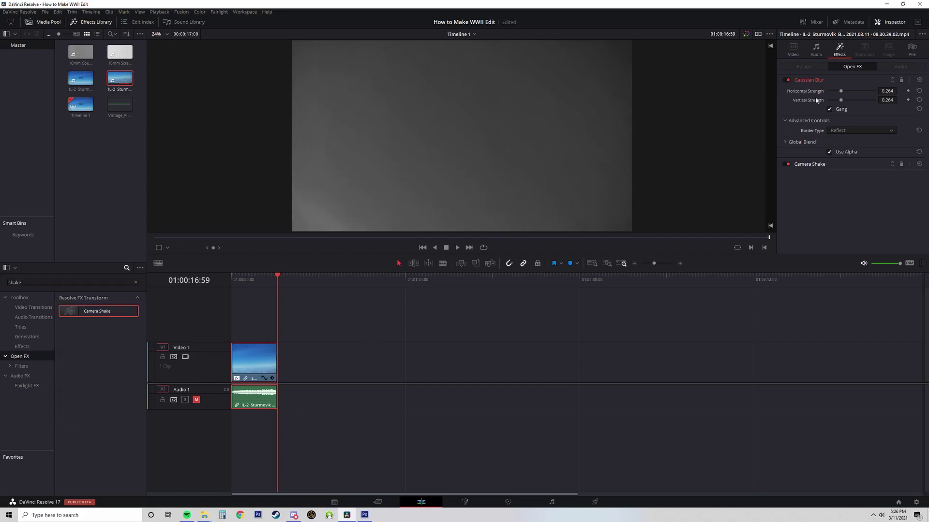
pyautogui.click(852, 167)
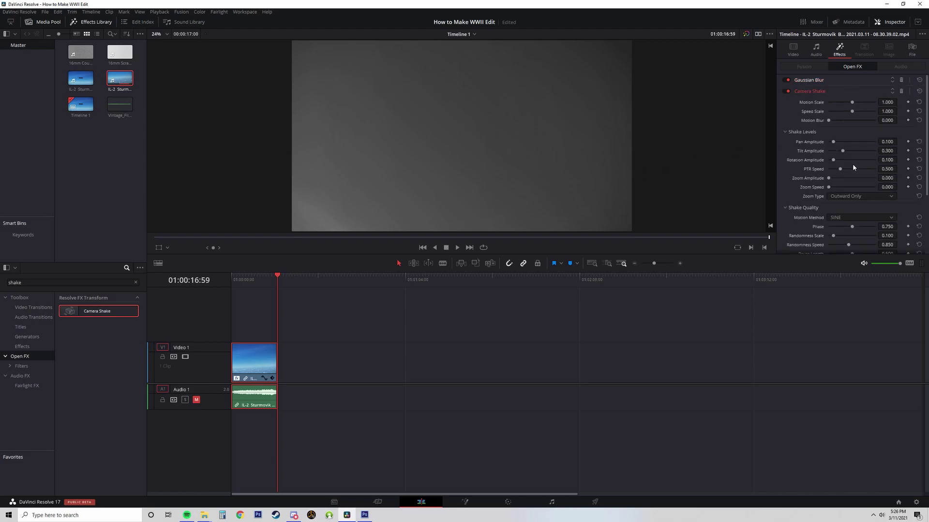
pyautogui.click(362, 516)
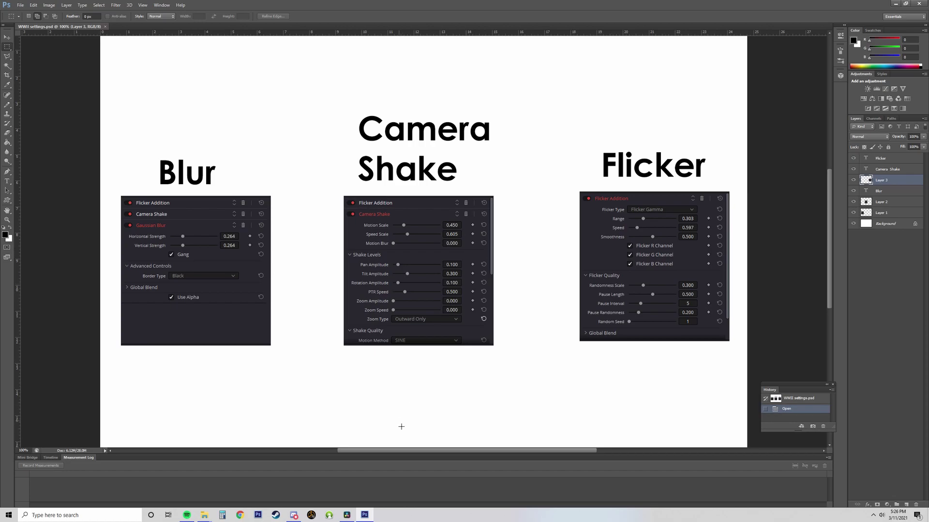
pyautogui.click(366, 514)
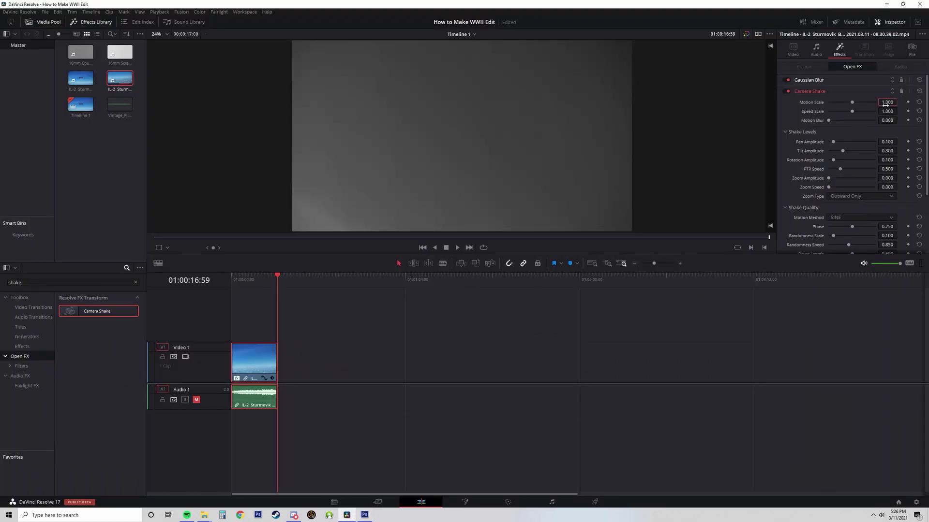
# Set Camera Shake Motion Scale to 0.450 and Speed Scale to 0.650, then preview it.
pyautogui.write('0.45')
pyautogui.press('Return')
pyautogui.click(890, 111)
pyautogui.press('BackSpace')
pyautogui.write('0.605')
pyautogui.click(364, 514)
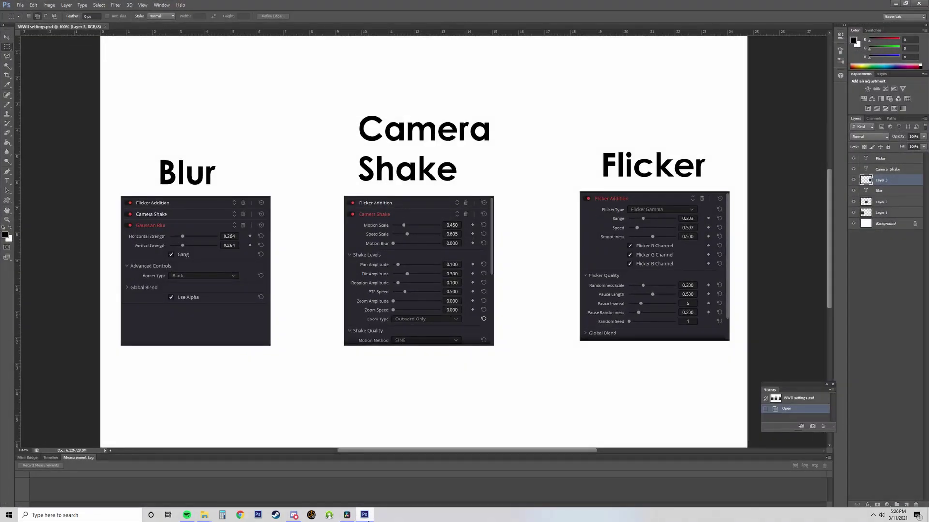
pyautogui.click(366, 515)
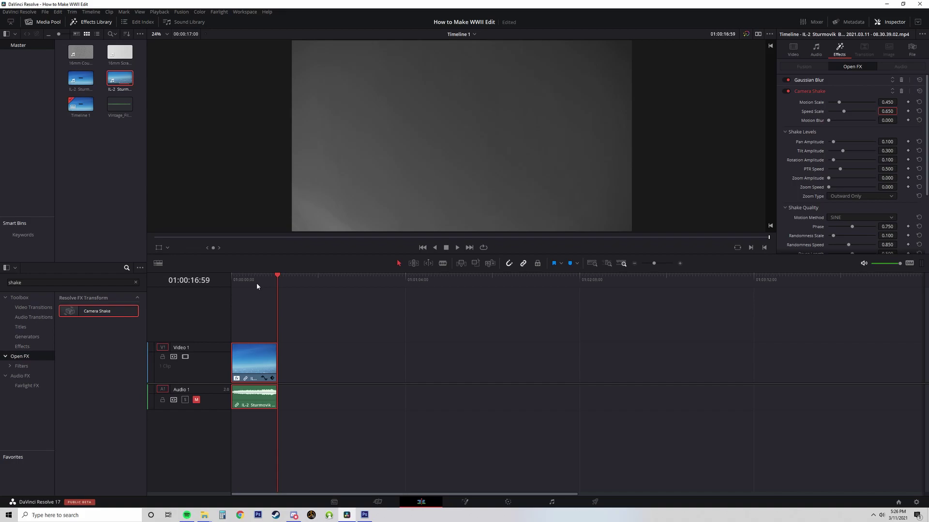
pyautogui.moveTo(256, 283); pyautogui.dragTo(249, 284)
pyautogui.click(458, 248)
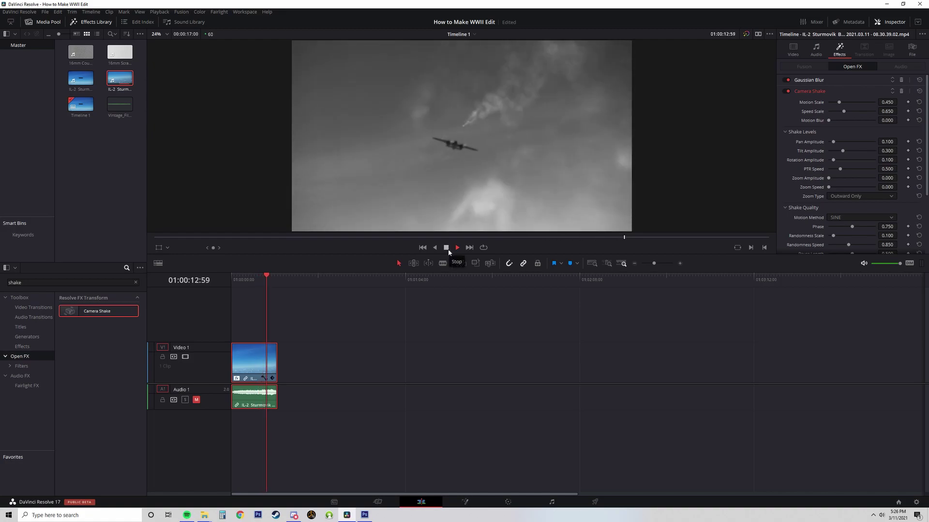
pyautogui.click(446, 249)
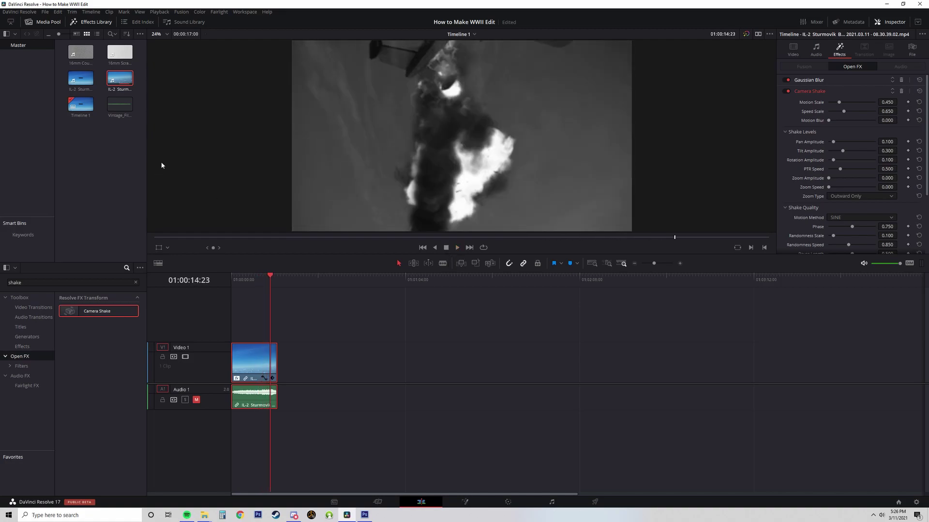
# Apply Flicker Addition from the 'flicke' search to the clip.
pyautogui.moveTo(22, 283); pyautogui.dragTo(2, 282)
pyautogui.write('flicker')
pyautogui.moveTo(94, 311); pyautogui.dragTo(286, 375)
pyautogui.click(832, 175)
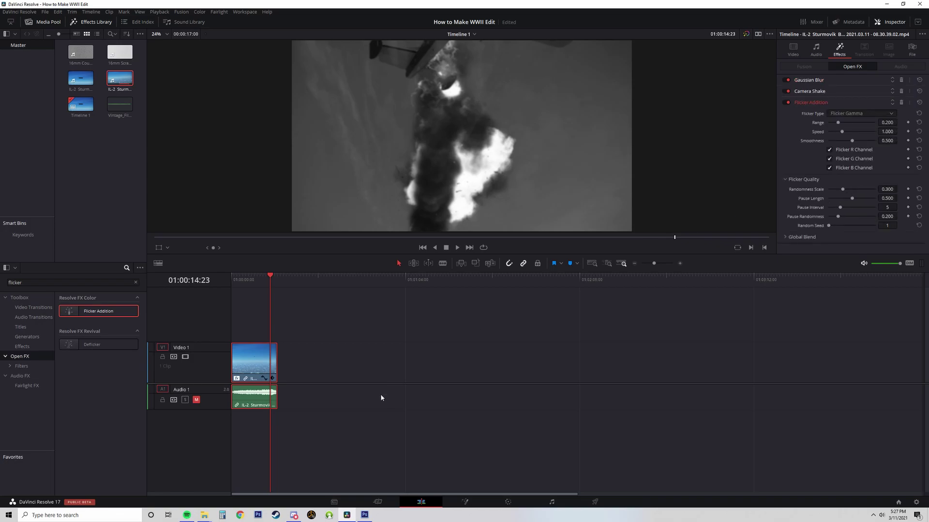
pyautogui.click(365, 515)
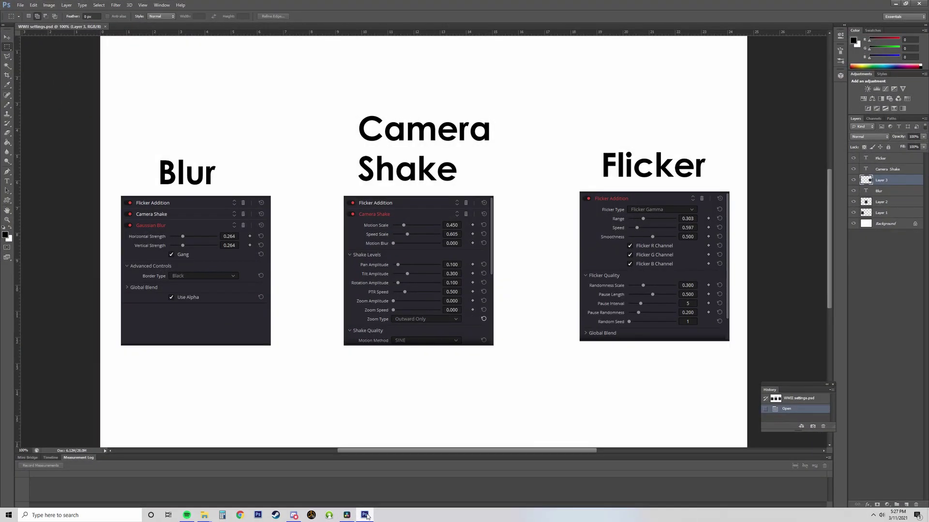
pyautogui.click(365, 515)
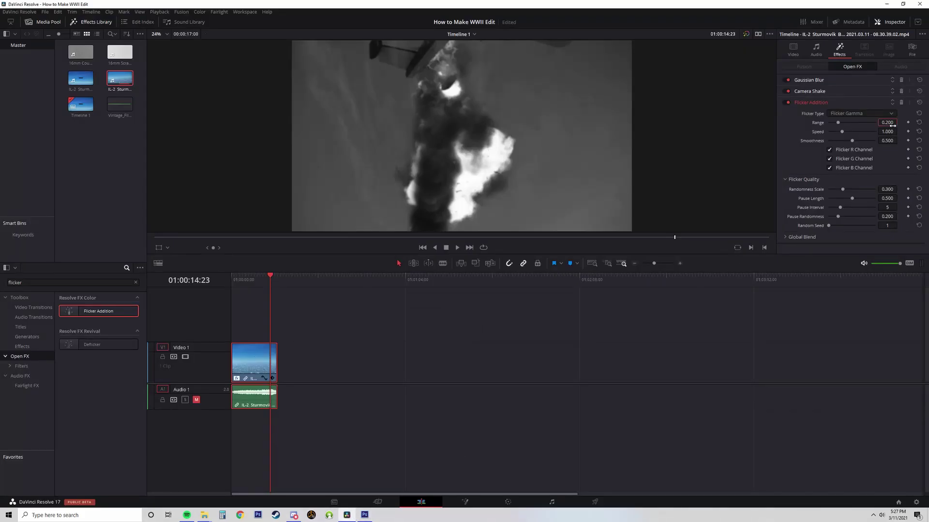
# Set Flicker Addition Range to 0.303 and Speed to 0.597.
pyautogui.moveTo(892, 126); pyautogui.dragTo(893, 125)
pyautogui.click(365, 515)
pyautogui.click(364, 515)
pyautogui.moveTo(890, 133); pyautogui.dragTo(891, 132)
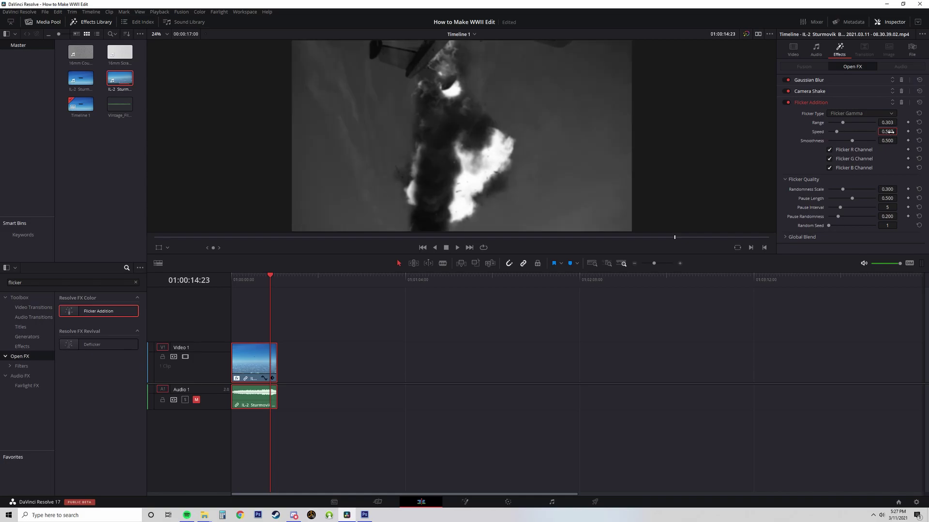
pyautogui.click(364, 515)
# Enlarge the viewer and play the blurred, shaking, flickering clip from its start.
pyautogui.click(364, 515)
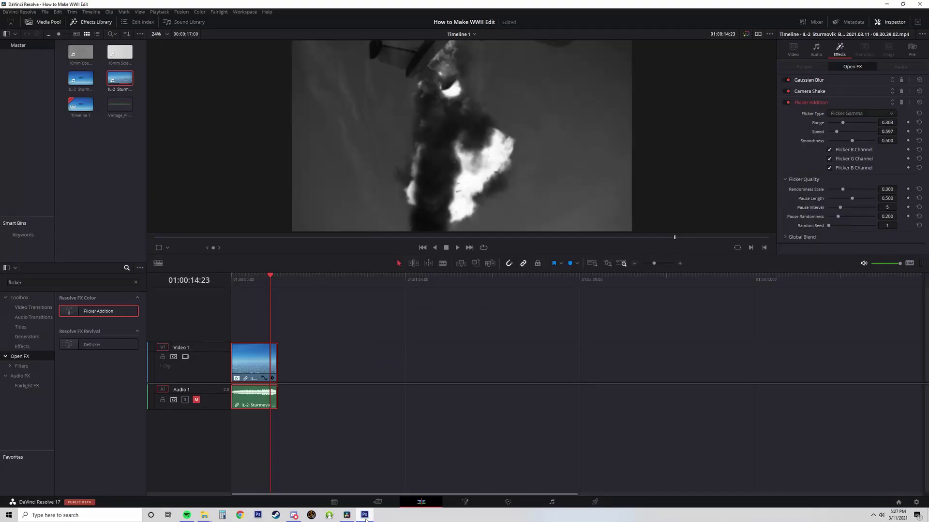
pyautogui.moveTo(253, 280); pyautogui.dragTo(233, 283)
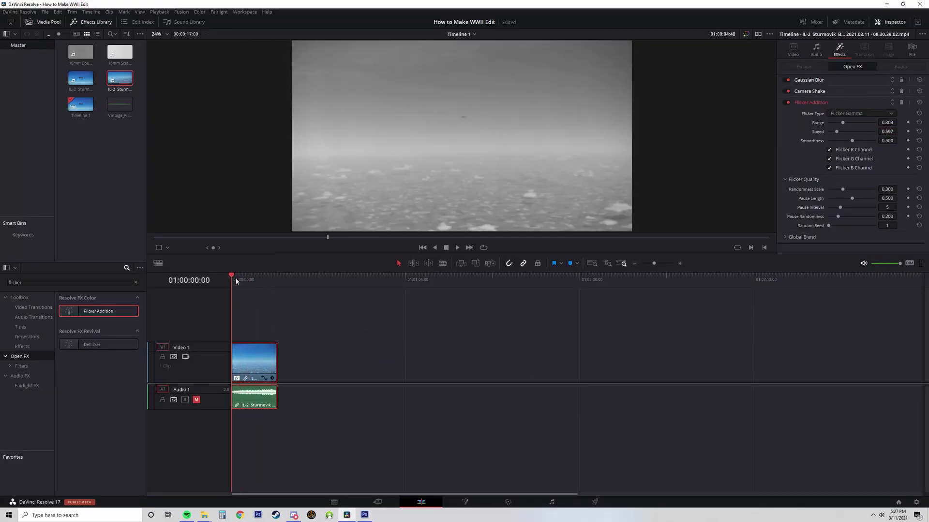
pyautogui.click(457, 248)
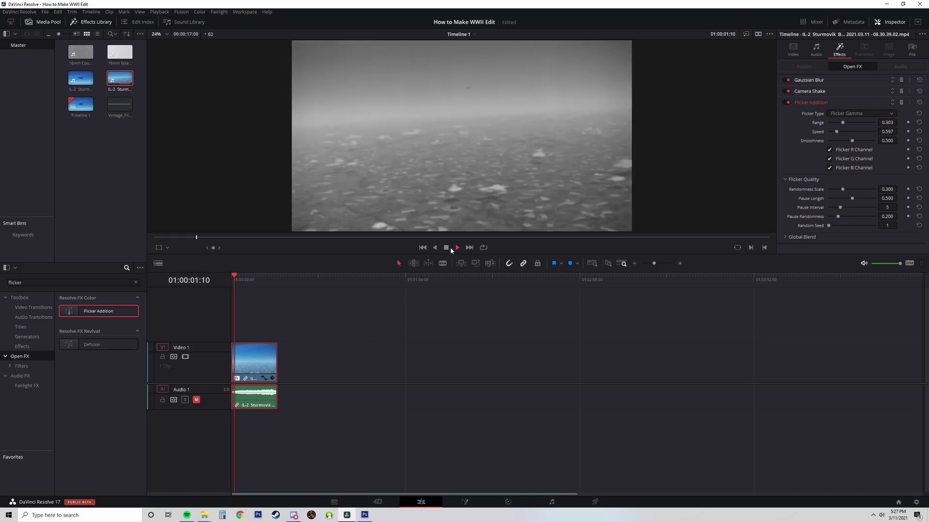
pyautogui.click(458, 248)
pyautogui.moveTo(475, 255); pyautogui.dragTo(475, 400)
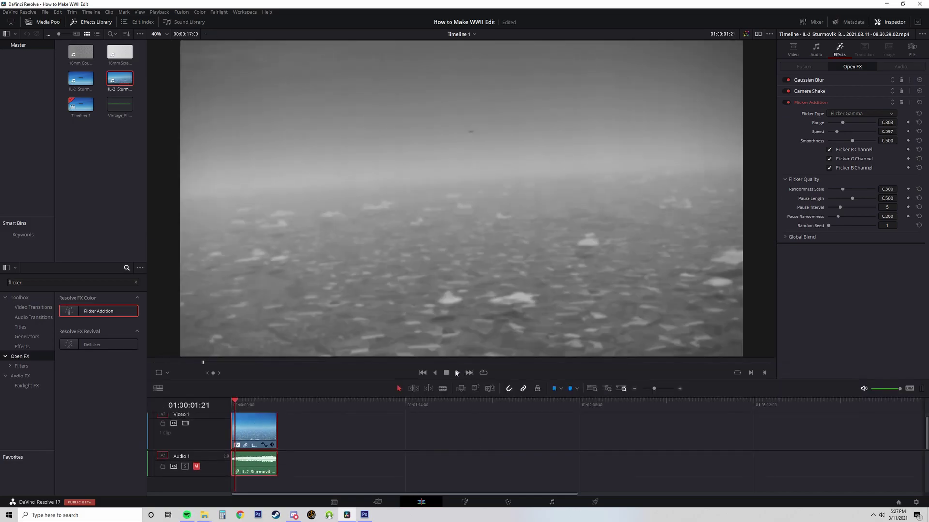
pyautogui.click(457, 373)
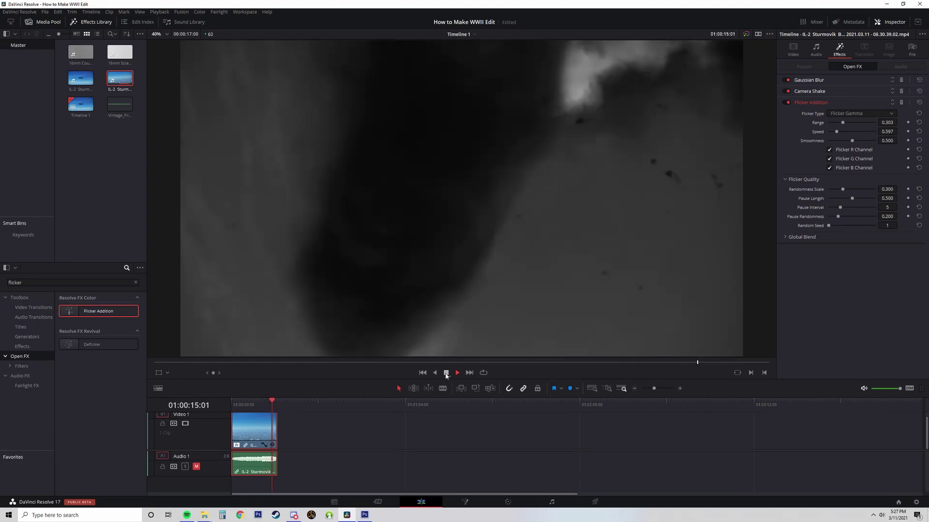
pyautogui.click(446, 373)
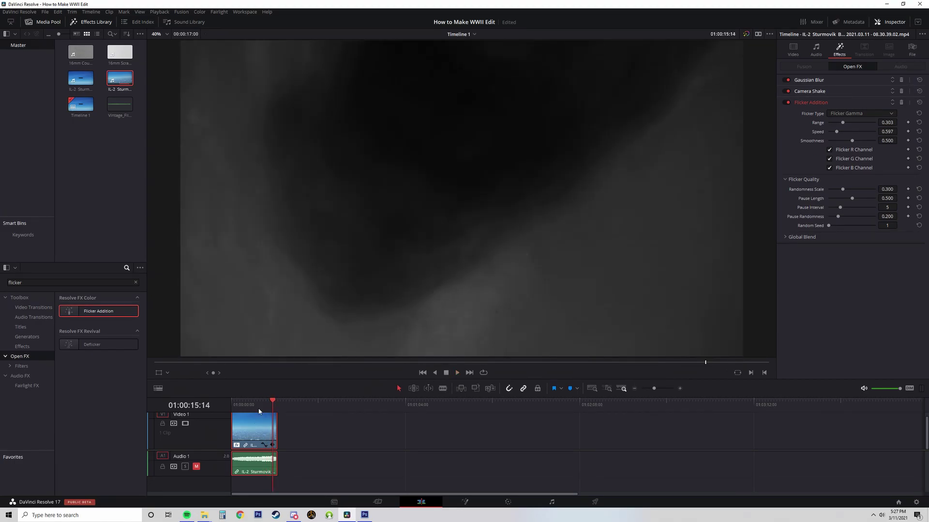
# Lower Camera Shake Motion Scale to 0.372 and Flicker Range/Speed to 0.279/0.543, then replay.
pyautogui.click(827, 92)
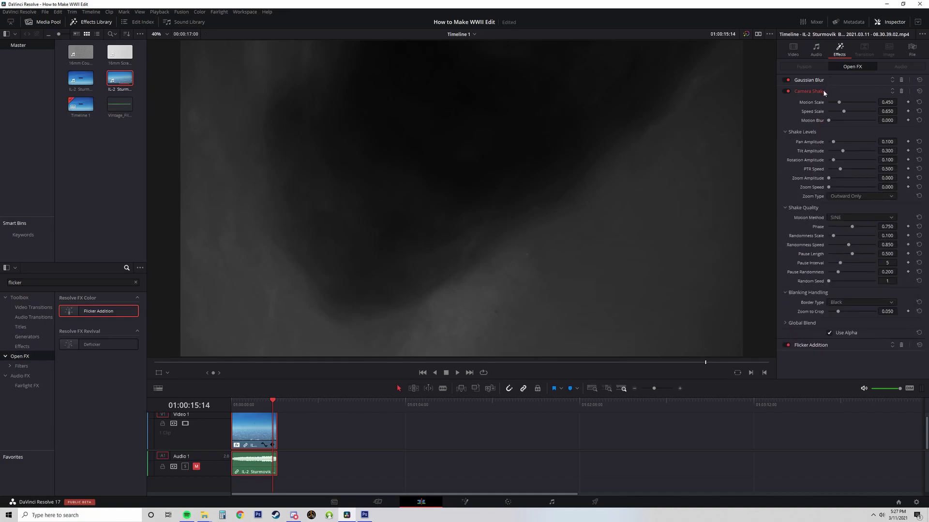
pyautogui.moveTo(839, 102); pyautogui.dragTo(837, 103)
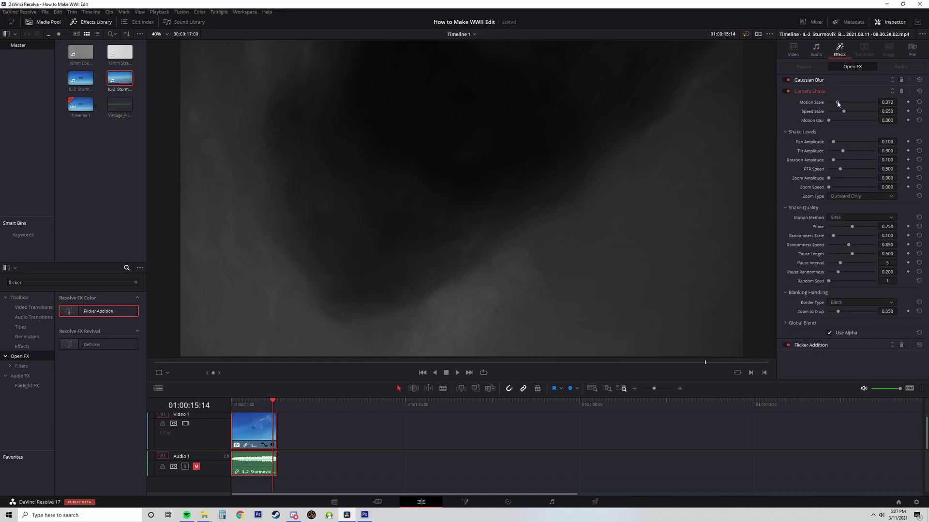
pyautogui.click(832, 90)
pyautogui.click(833, 102)
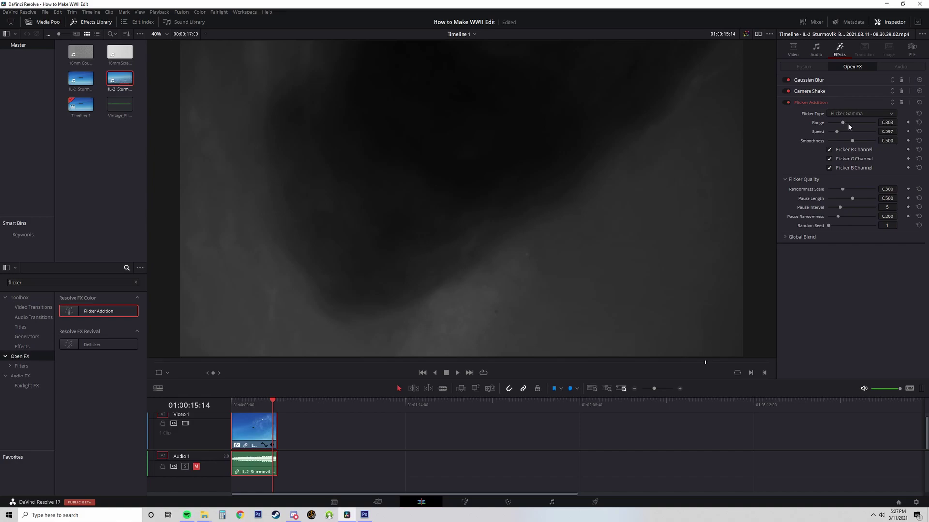
pyautogui.moveTo(845, 123); pyautogui.dragTo(837, 132)
pyautogui.moveTo(276, 408); pyautogui.dragTo(249, 408)
pyautogui.click(458, 372)
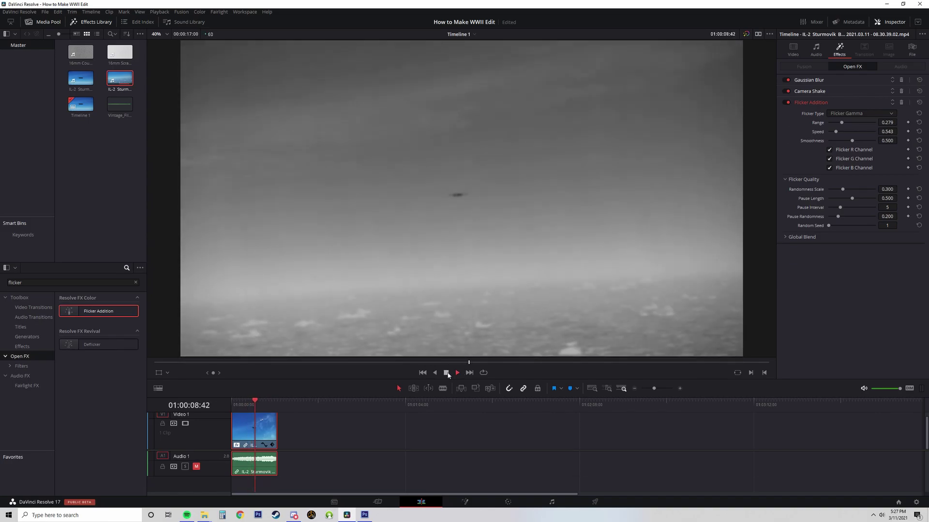
pyautogui.click(457, 375)
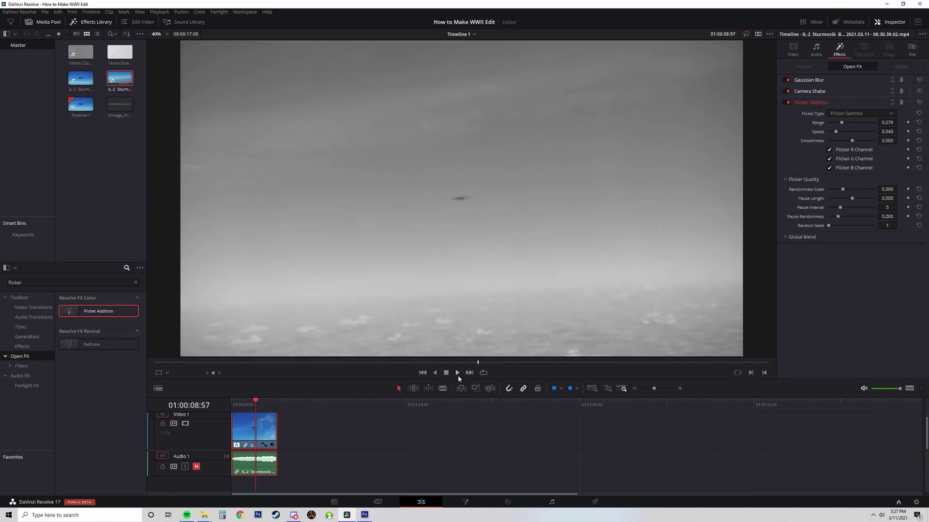
# Shrink the viewer, then place 16mm Course on V2 and 16mm Scratched above it.
pyautogui.moveTo(457, 381); pyautogui.dragTo(458, 222)
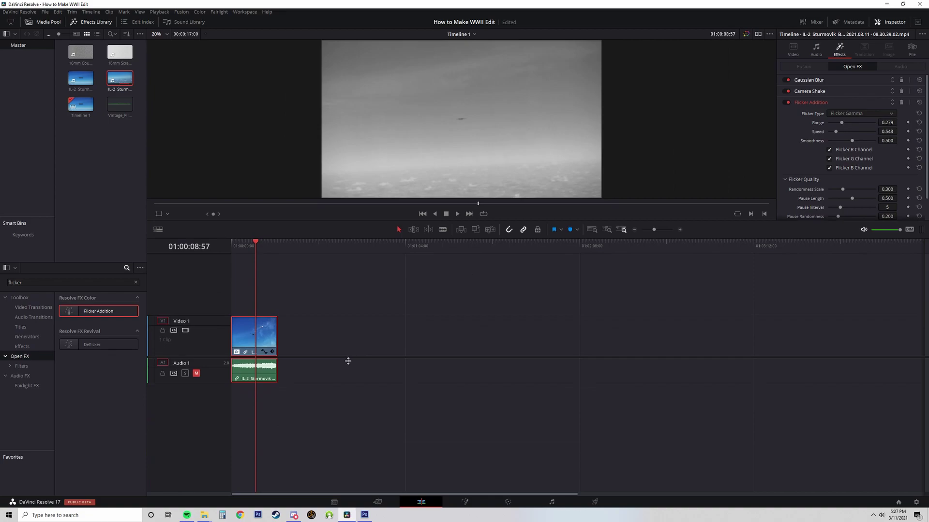
pyautogui.moveTo(348, 361); pyautogui.dragTo(348, 367)
pyautogui.moveTo(80, 51); pyautogui.dragTo(248, 302)
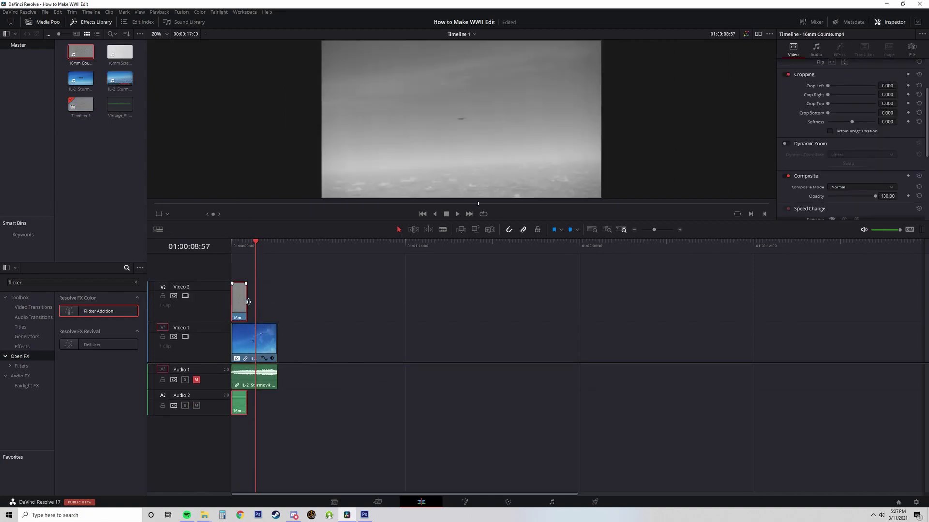
pyautogui.moveTo(119, 52); pyautogui.dragTo(248, 278)
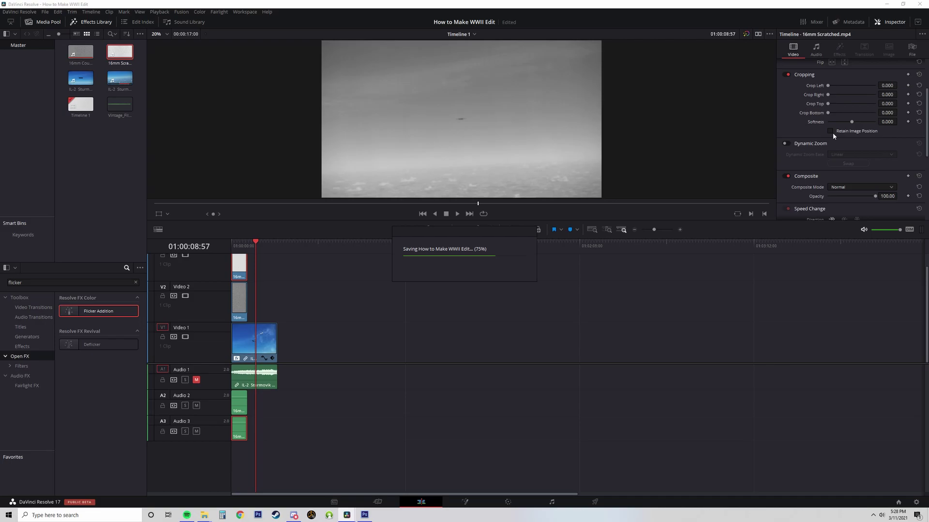
# Set the 16mm Scratched overlay clip's Composite Mode to Overlay.
pyautogui.click(861, 188)
pyautogui.scroll(-3, 857, 252)
pyautogui.scroll(-5, 856, 254)
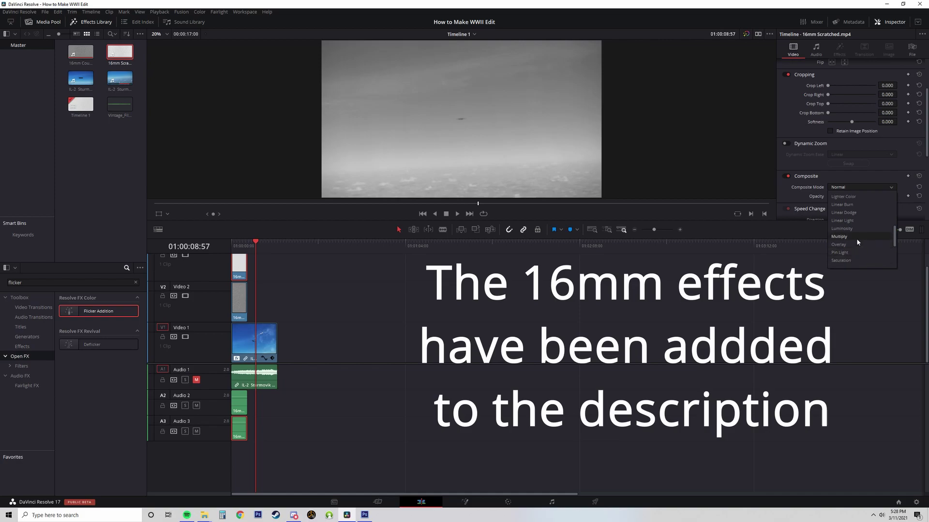
pyautogui.click(853, 245)
# Set the 16mm Course clip's Composite Mode to Overlay and enlarge the viewer.
pyautogui.click(240, 302)
pyautogui.click(861, 188)
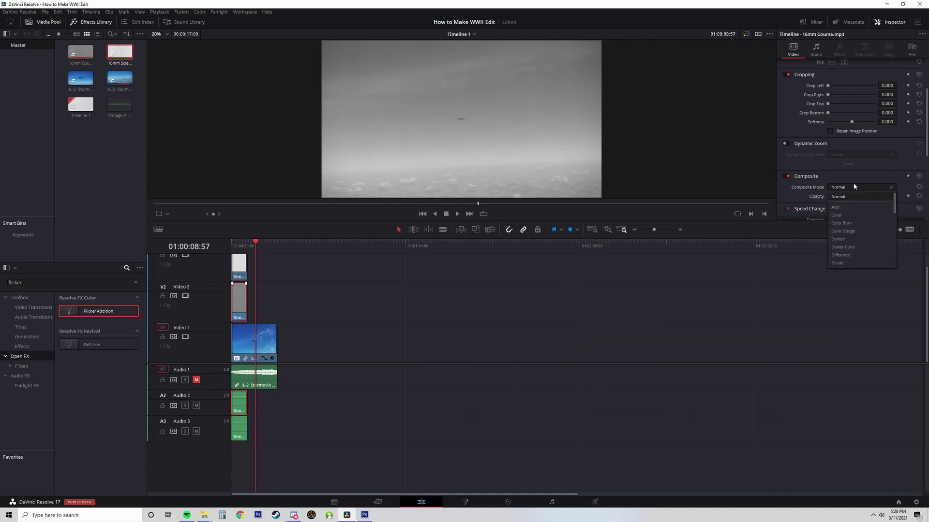
pyautogui.scroll(-2, 858, 232)
pyautogui.scroll(-3, 862, 251)
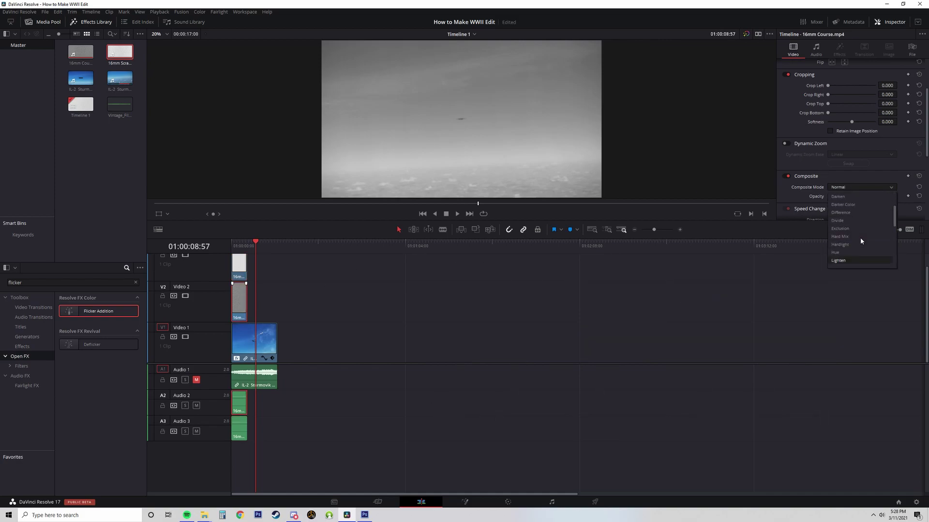
pyautogui.scroll(-3, 863, 237)
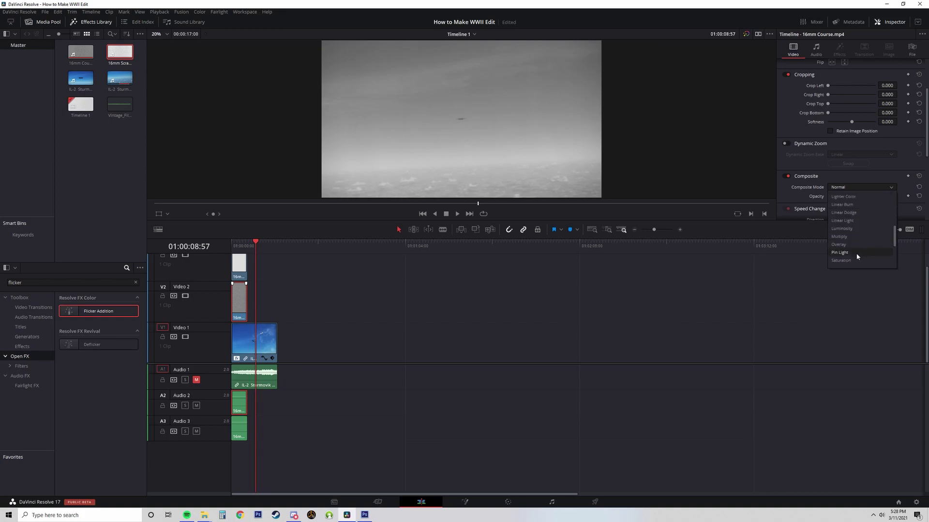
pyautogui.click(859, 254)
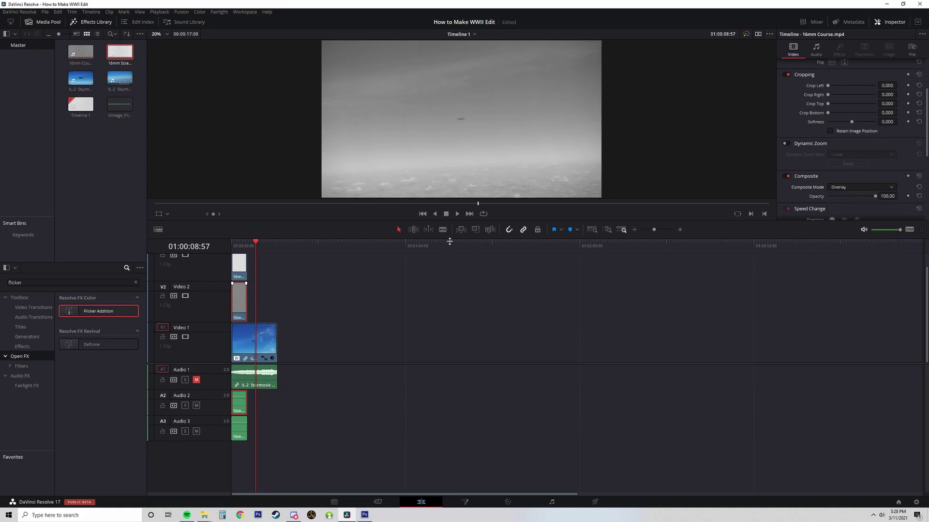
pyautogui.moveTo(450, 243); pyautogui.dragTo(469, 365)
pyautogui.press('Home')
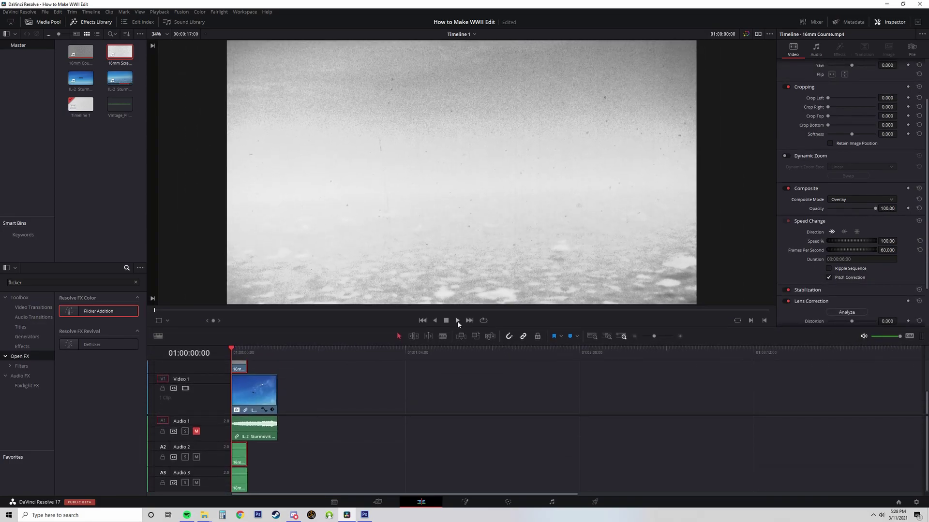
pyautogui.rightClick(260, 384)
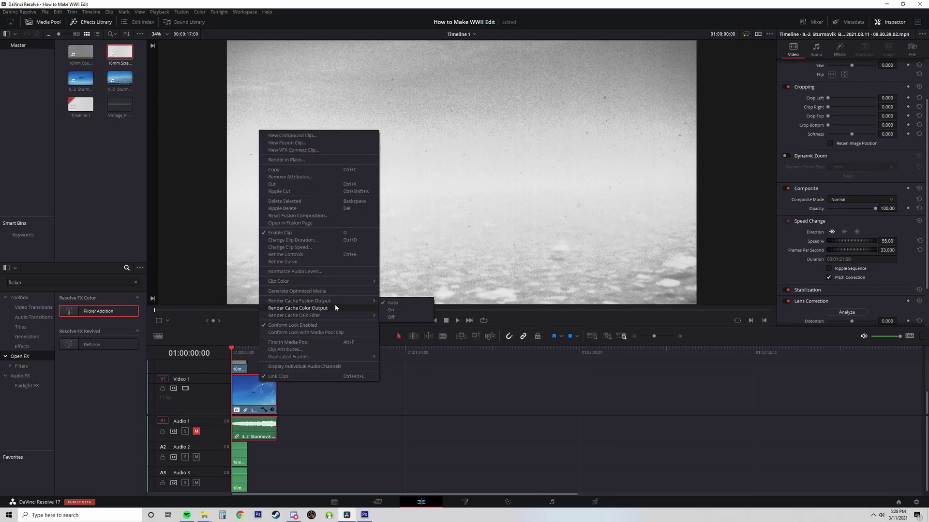
pyautogui.moveTo(336, 302)
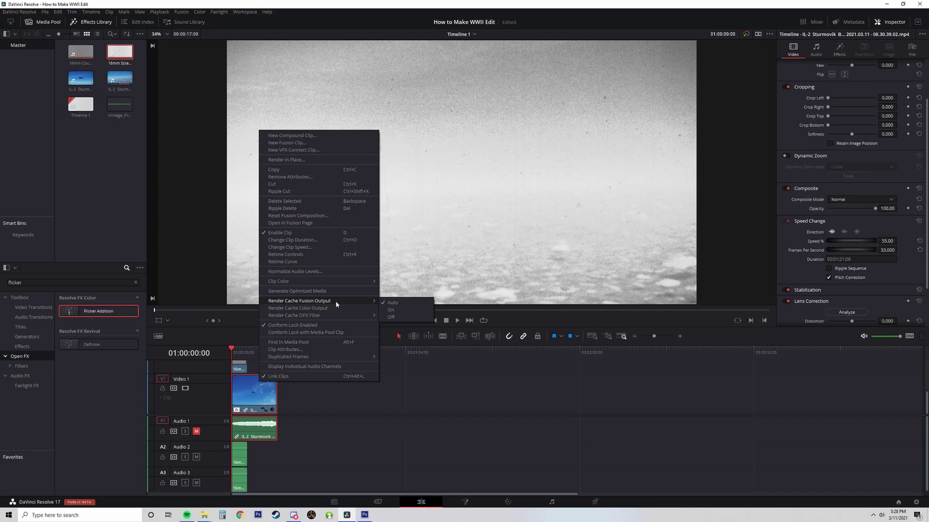
pyautogui.click(411, 405)
pyautogui.click(455, 321)
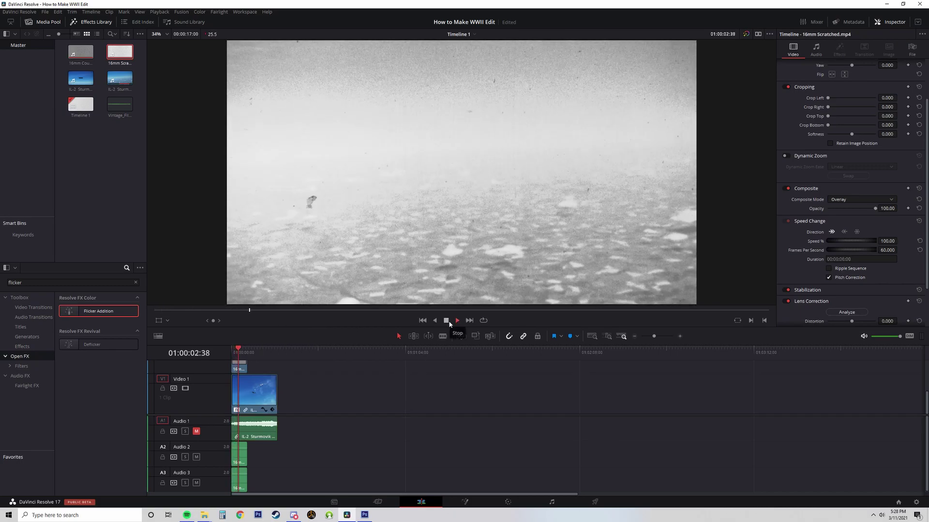
pyautogui.click(447, 322)
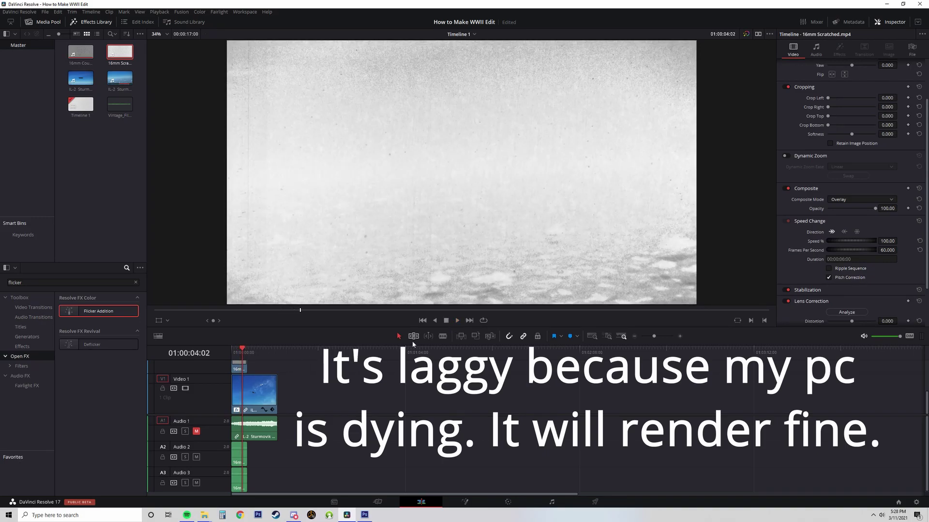
# Select the 16mm Scratched and Course overlays with their audio and paste copies after the originals.
pyautogui.moveTo(420, 330); pyautogui.dragTo(408, 160)
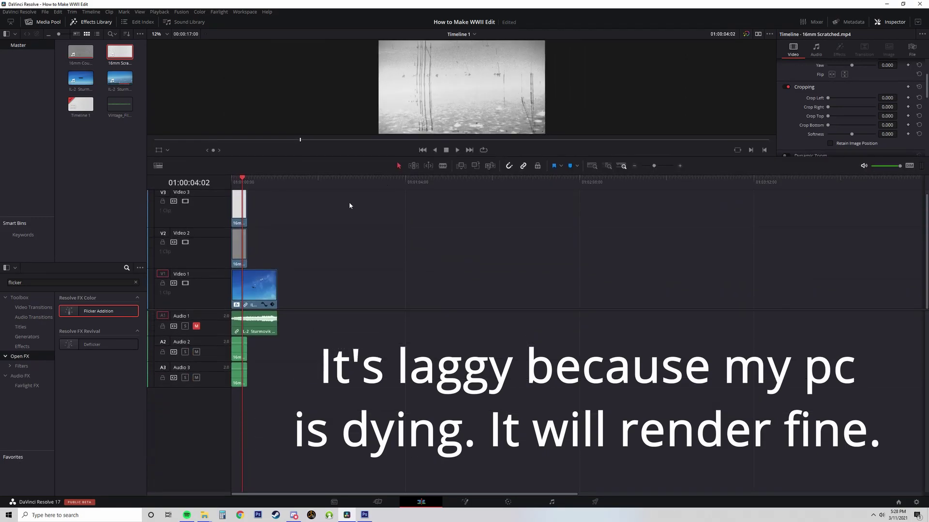
pyautogui.click(237, 205)
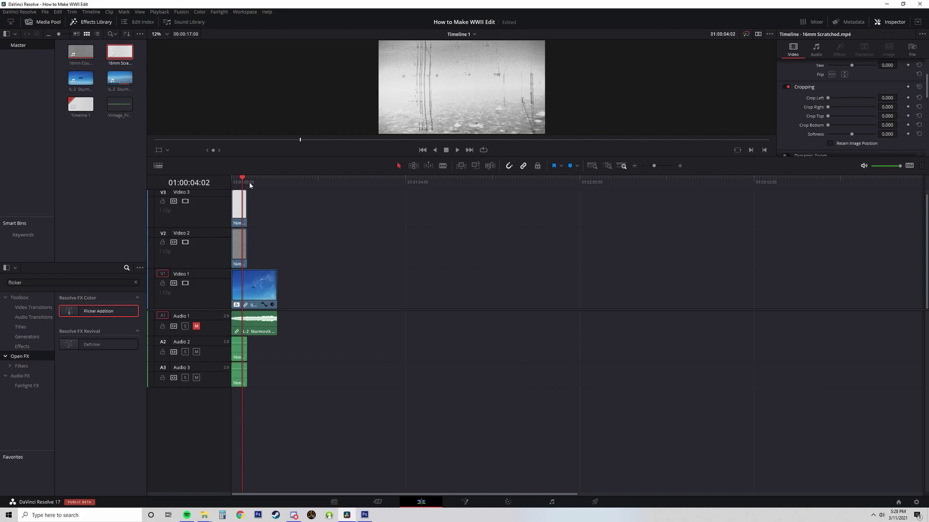
pyautogui.click(249, 182)
pyautogui.keyDown('ctrl'); pyautogui.click(238, 215); pyautogui.keyUp('ctrl')
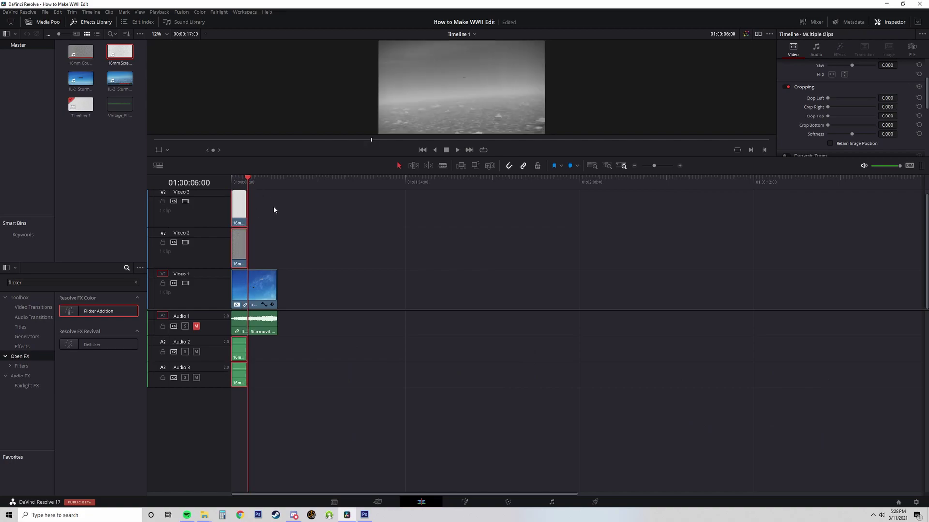
pyautogui.hotkey('ctrl', 'v')
pyautogui.hotkey('ctrl', 'v')
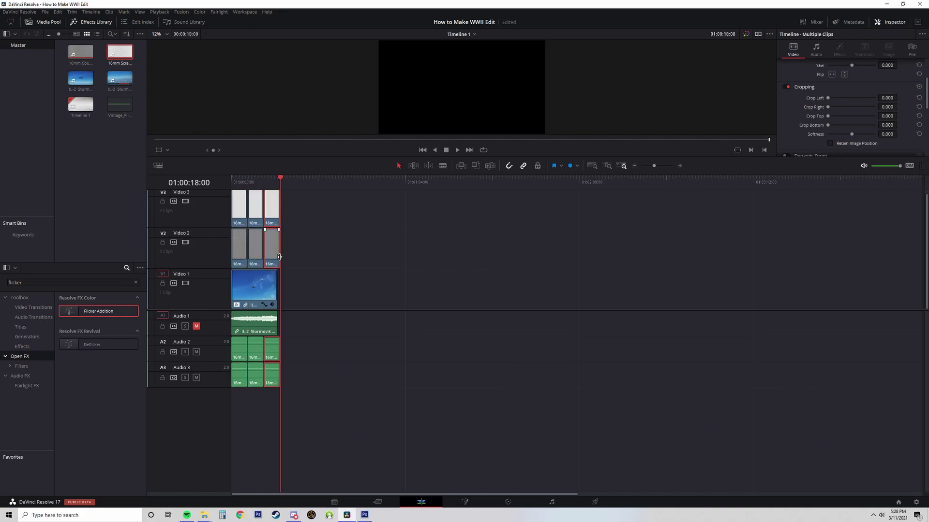
# Trim the last overlay copies to end with the aircraft footage.
pyautogui.moveTo(279, 256); pyautogui.dragTo(276, 257)
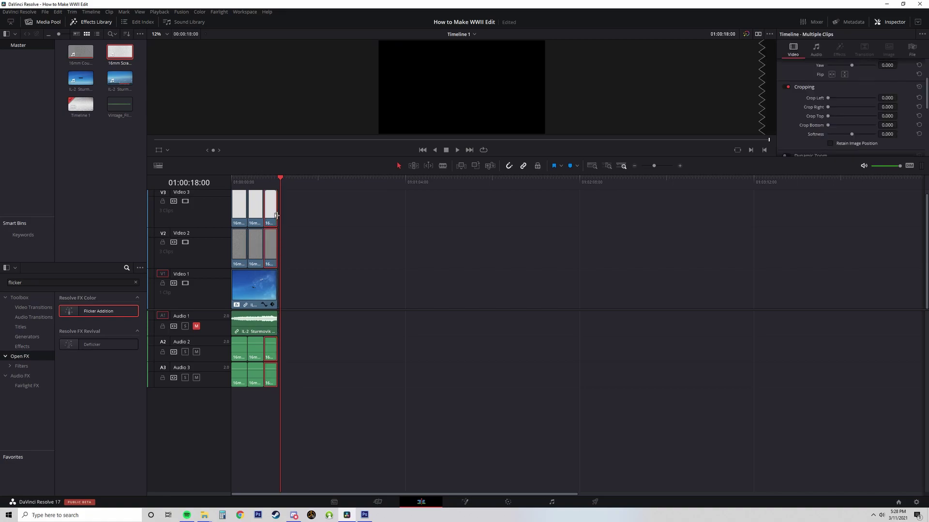
pyautogui.moveTo(276, 216); pyautogui.dragTo(276, 214)
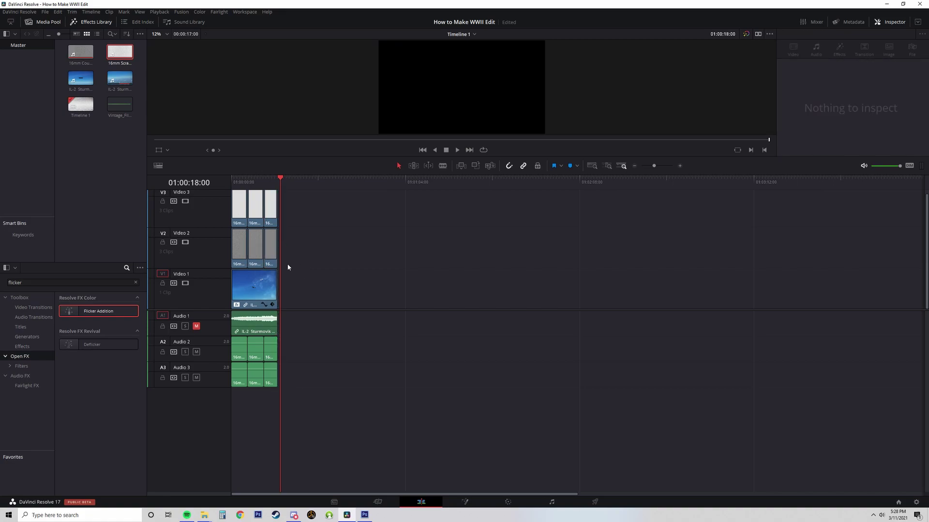
pyautogui.click(682, 166)
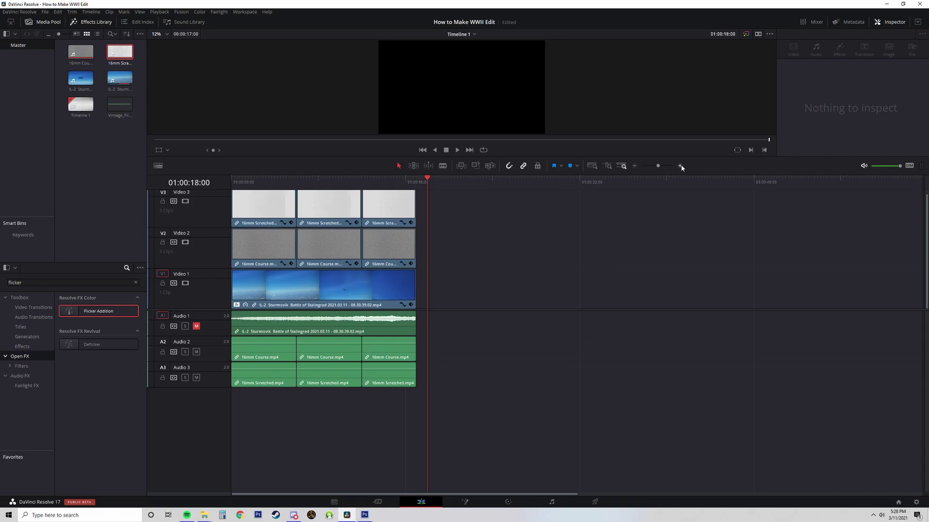
# Place the Vintage Film Camera Rolling sound on new track A4, trimmed to the footage's end.
pyautogui.click(262, 180)
pyautogui.moveTo(120, 104); pyautogui.dragTo(253, 415)
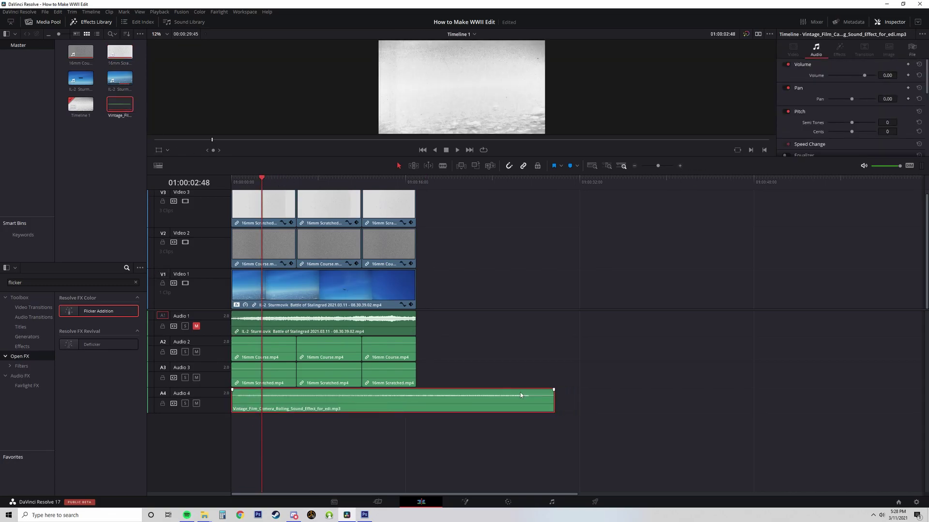
pyautogui.moveTo(553, 401); pyautogui.dragTo(415, 401)
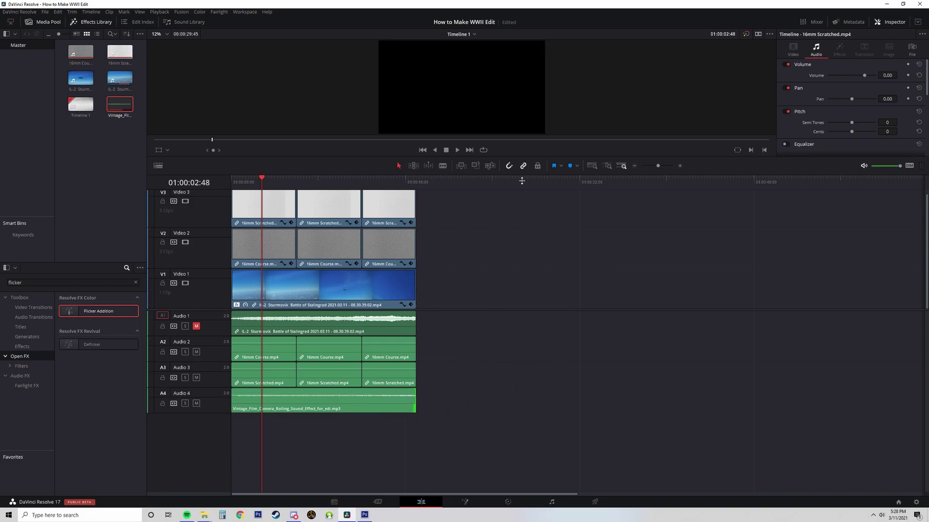
# Enlarge the preview and give the video tracks more room.
pyautogui.moveTo(522, 180); pyautogui.dragTo(523, 221)
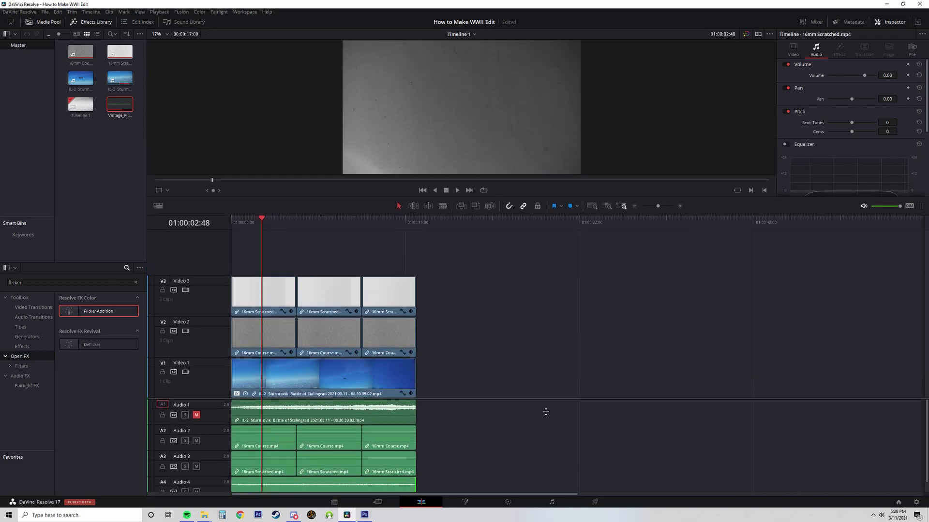
pyautogui.moveTo(546, 411); pyautogui.dragTo(545, 429)
pyautogui.moveTo(475, 215); pyautogui.dragTo(482, 269)
pyautogui.click(303, 275)
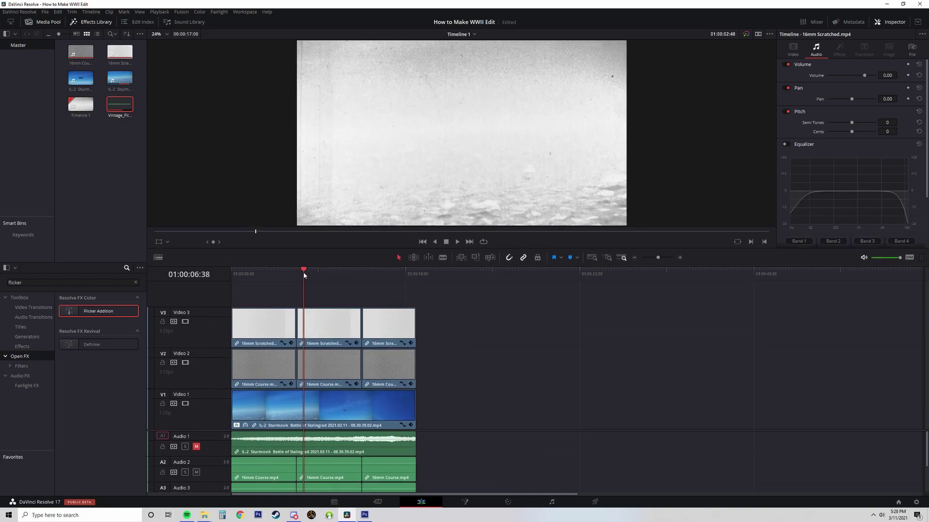
pyautogui.moveTo(314, 276); pyautogui.dragTo(329, 276)
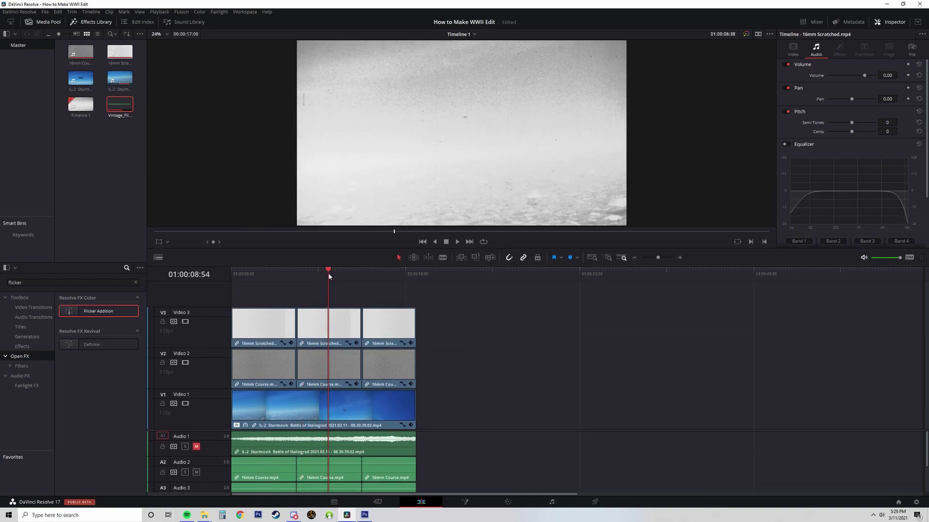
pyautogui.press('space')
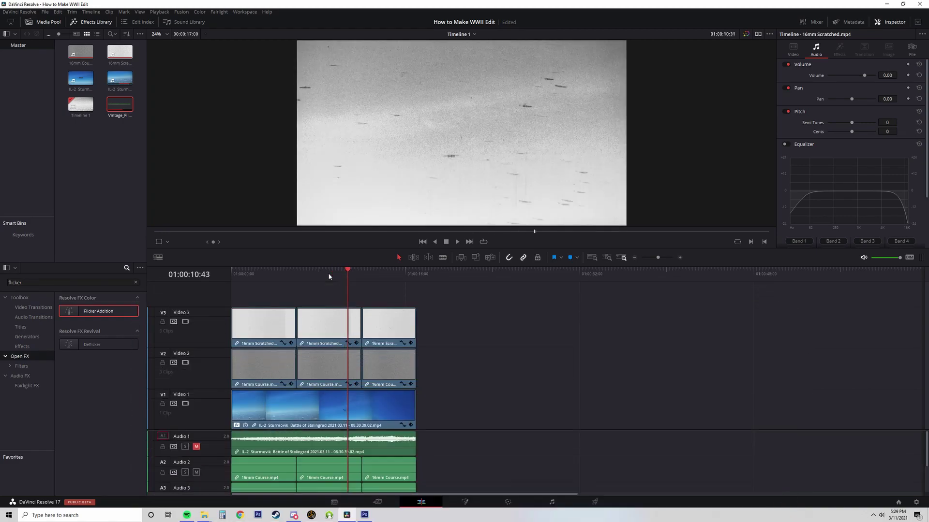
pyautogui.rightClick(375, 445)
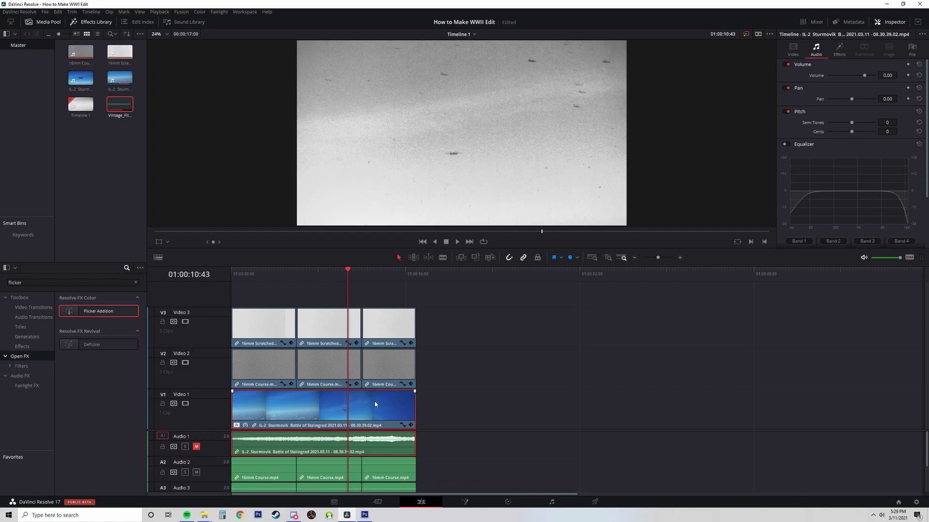
pyautogui.click(442, 325)
pyautogui.rightClick(371, 394)
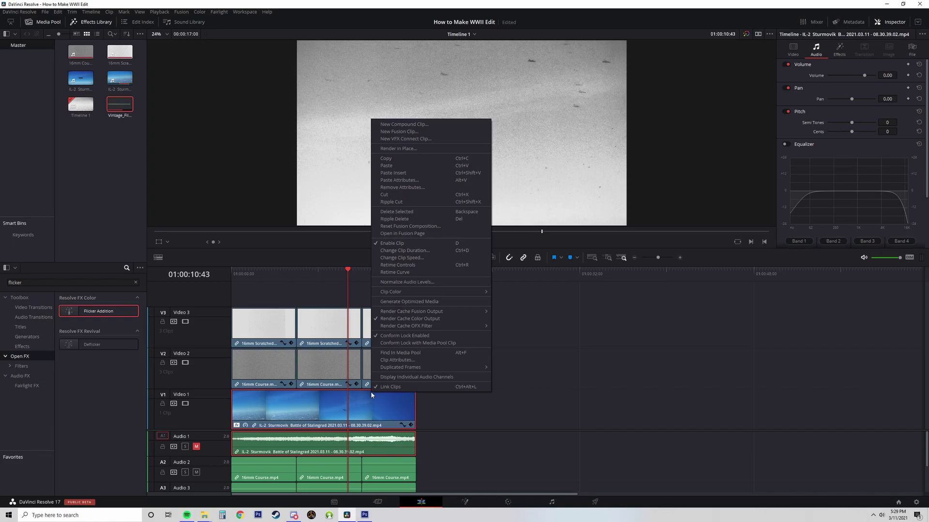
pyautogui.click(319, 294)
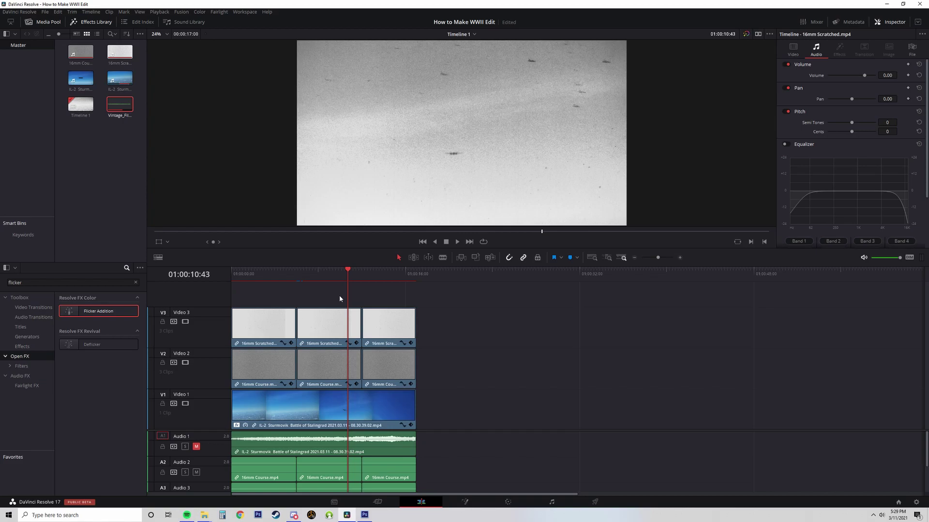
pyautogui.click(306, 271)
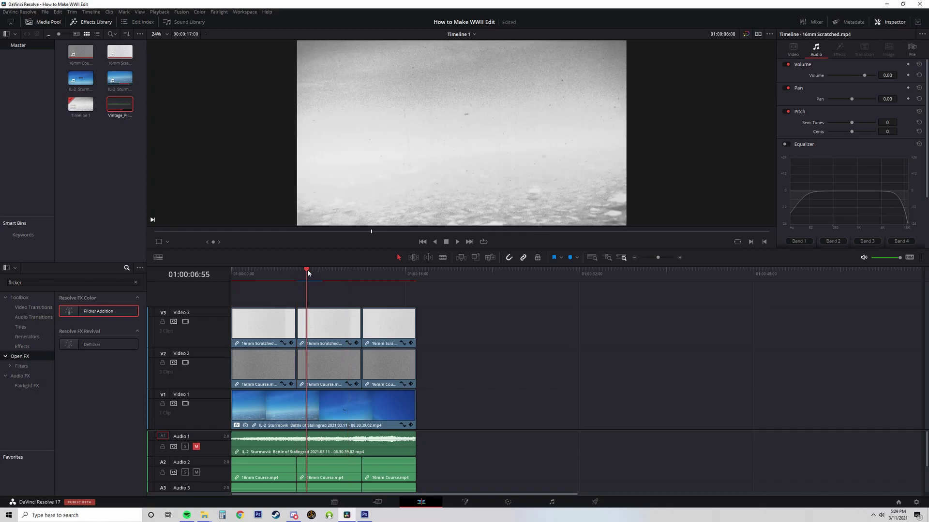
pyautogui.moveTo(308, 273); pyautogui.dragTo(309, 273)
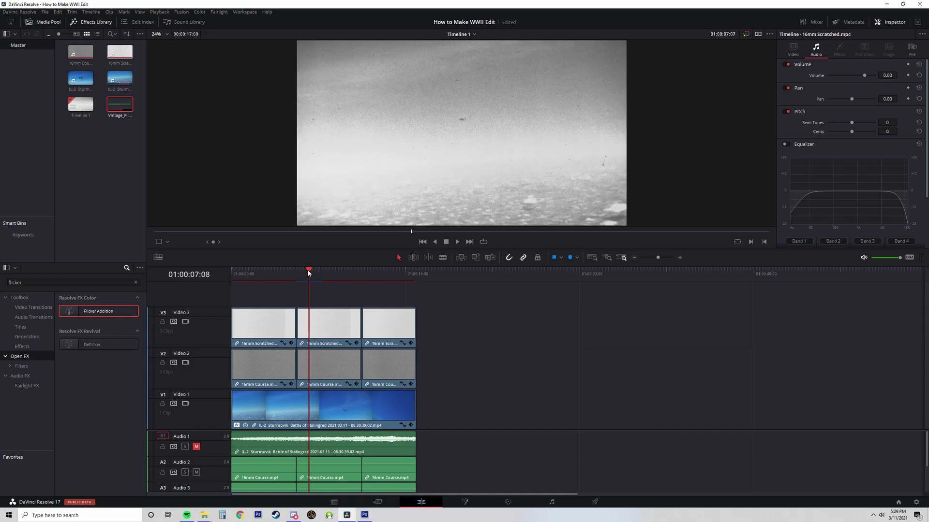